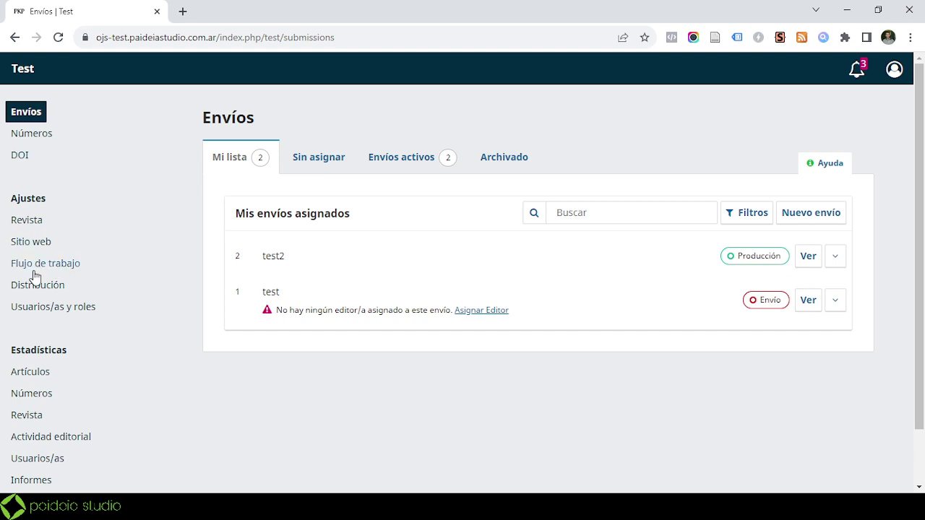
- Open the list of installed modules in the journal's website settings
scroll(31, 279, "down", 1)
scroll(45, 285, "up", 1)
left_click(34, 243)
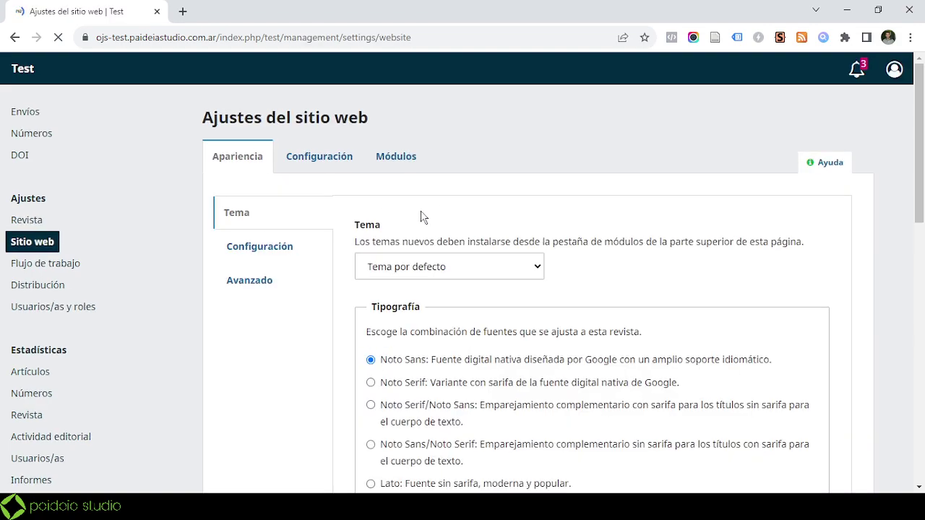
left_click(395, 161)
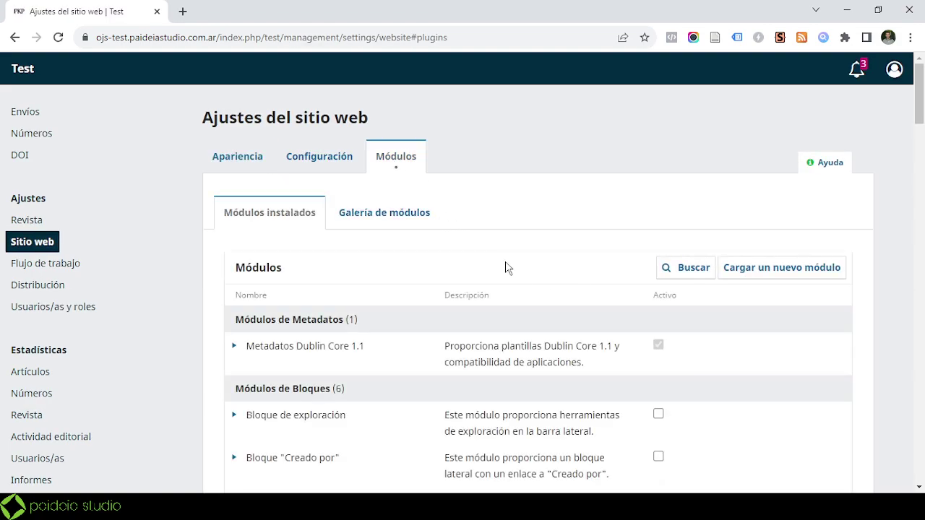
- Look through the installed modules by category to find the Crossref administration module and check which ones are active
scroll(405, 252, "down", 15)
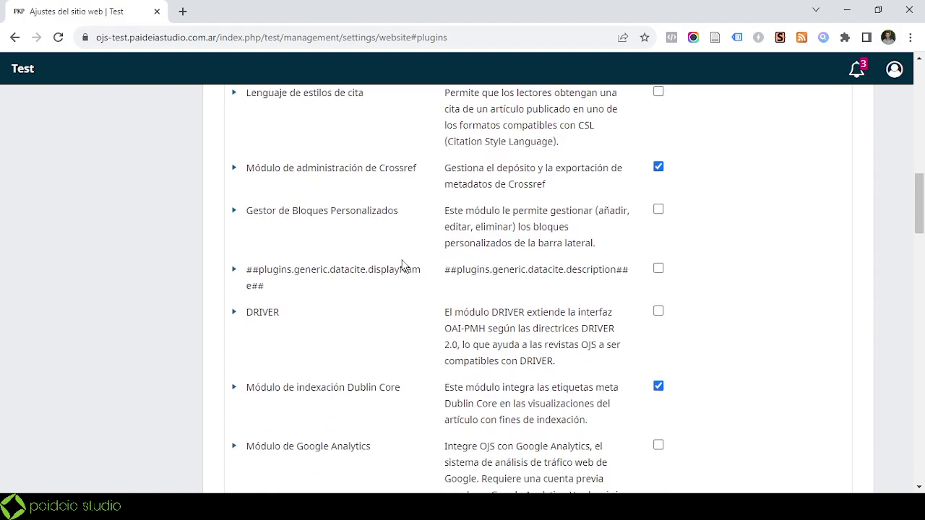
scroll(404, 266, "down", 10)
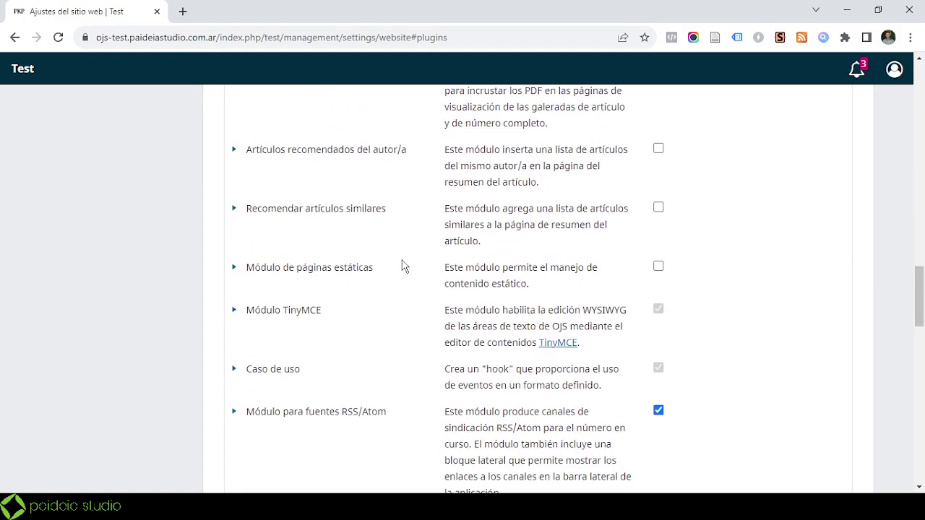
scroll(404, 266, "down", 10)
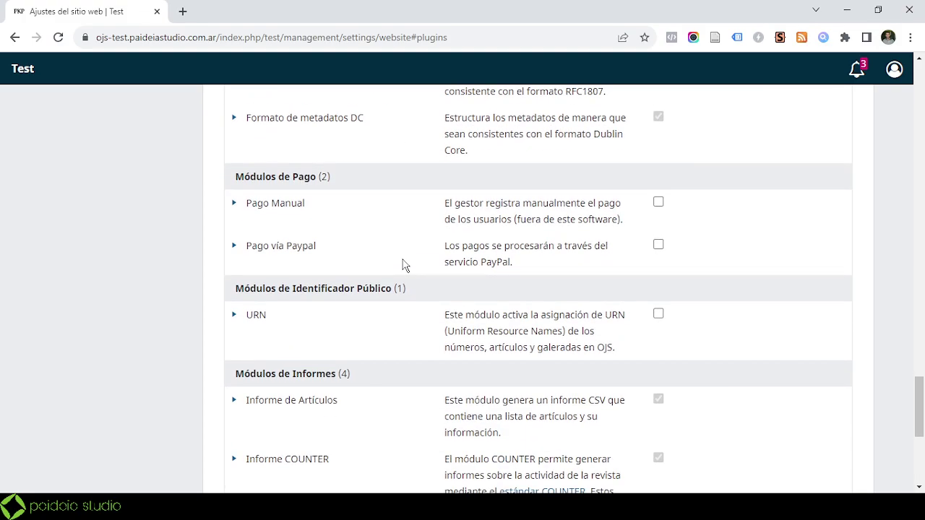
scroll(296, 269, "down", 3)
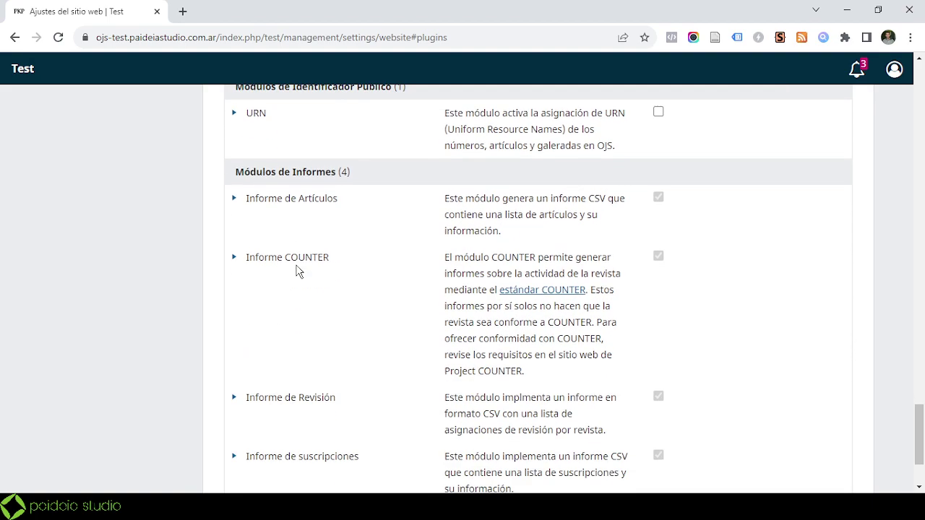
scroll(414, 333, "down", 1)
scroll(414, 336, "up", 10)
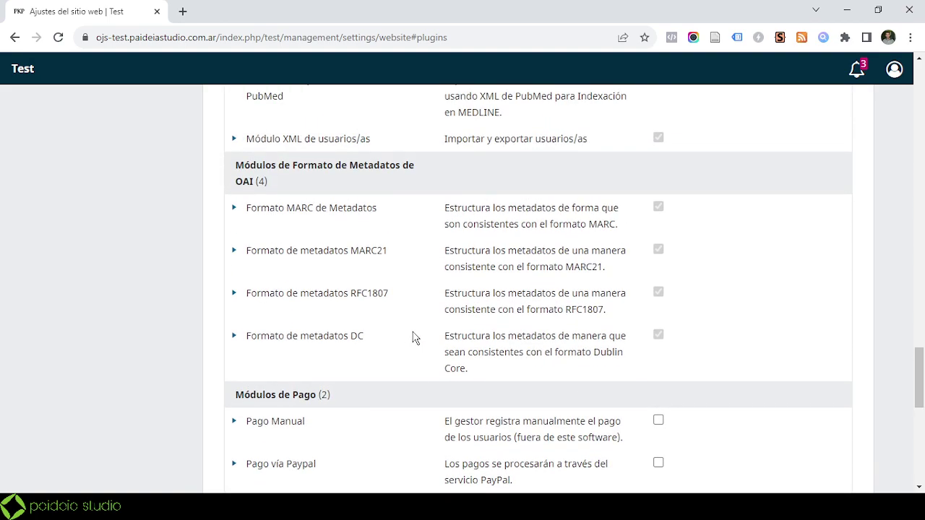
scroll(414, 336, "up", 2)
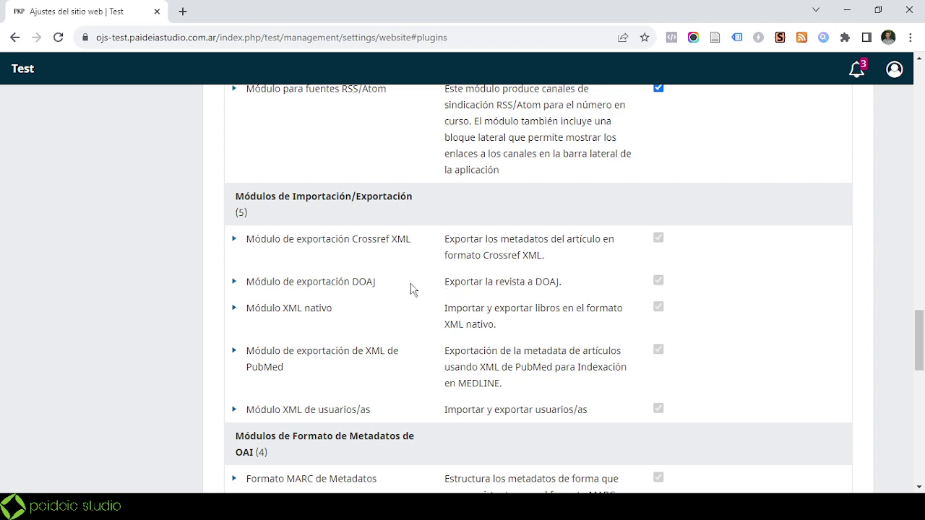
scroll(336, 275, "up", 5)
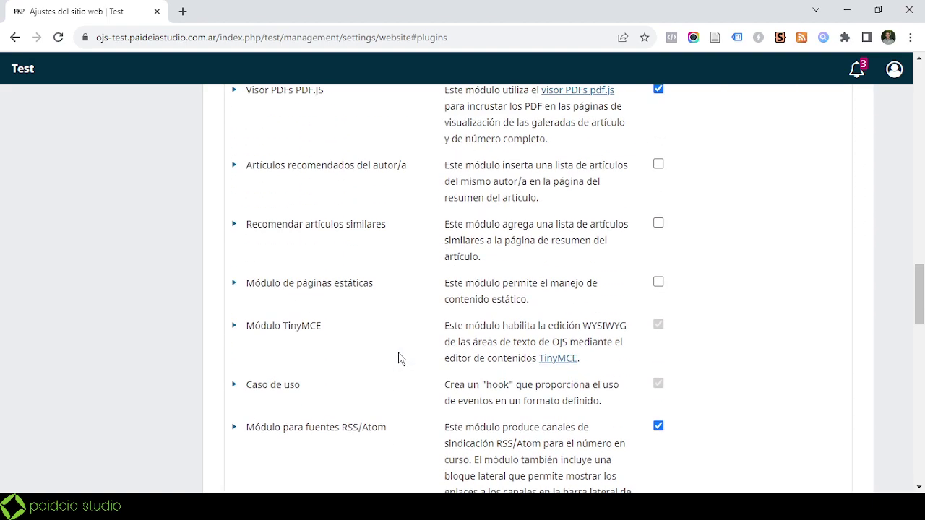
scroll(400, 359, "up", 1)
scroll(397, 358, "up", 2)
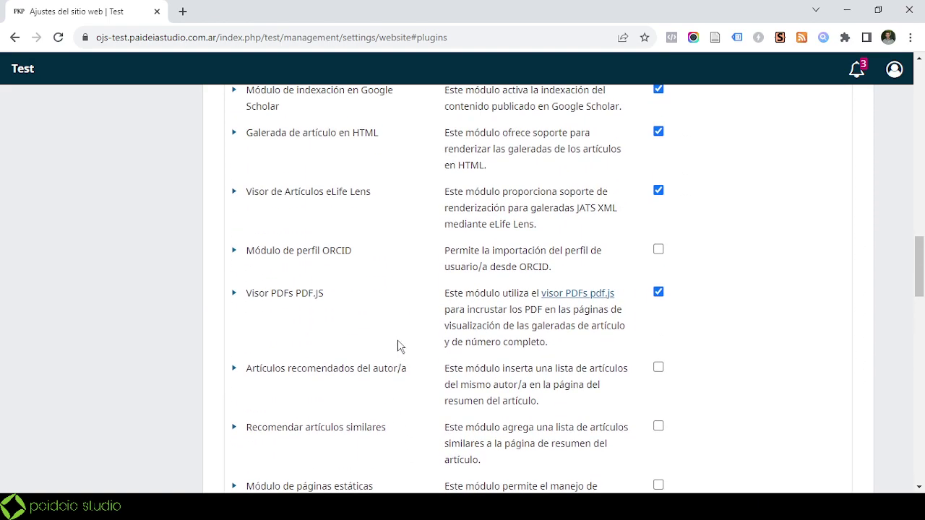
scroll(397, 347, "up", 4)
scroll(409, 344, "up", 3)
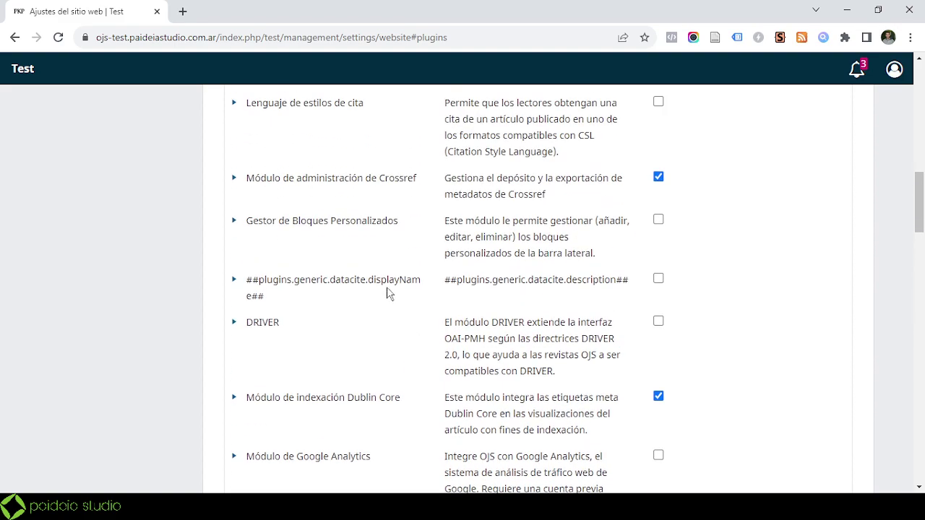
scroll(390, 293, "up", 2)
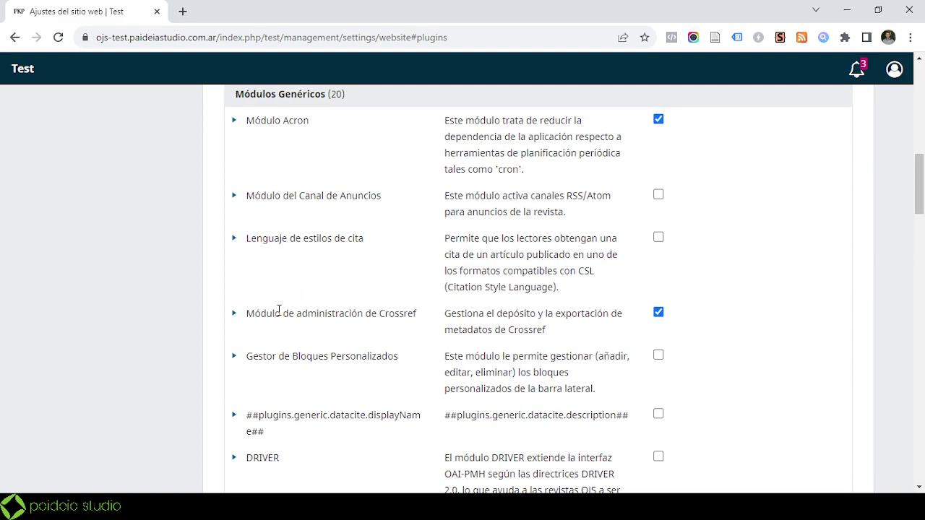
- Expand the Crossref administration module's entry to view its options, and collapse it again
left_click(232, 315)
left_click(235, 316)
scroll(273, 308, "up", 10)
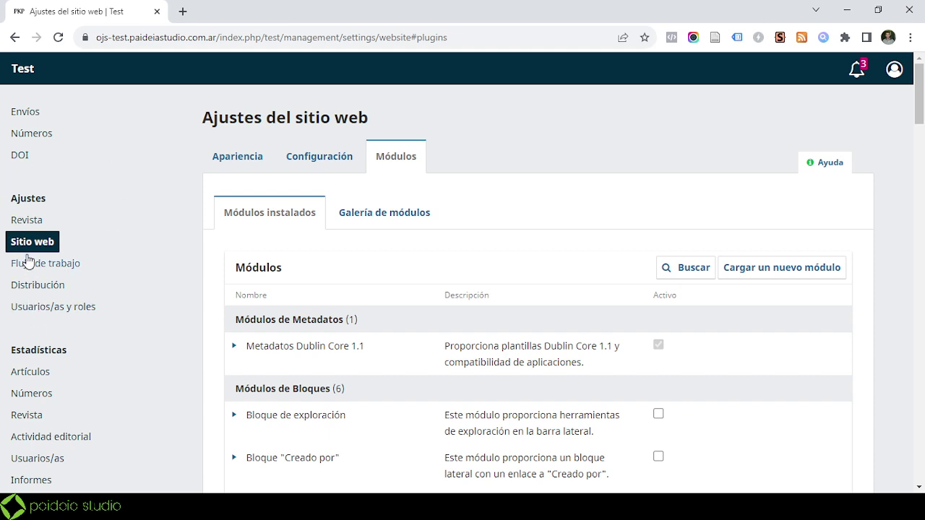
- Open the DOI configuration in the distribution settings and review the journal content, prefix, automatic assignment and suffix options
left_click(38, 285)
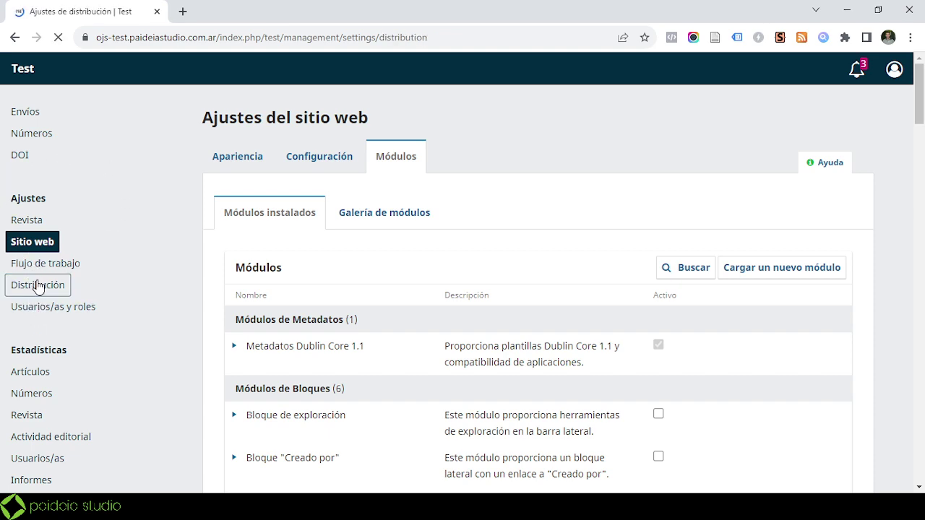
left_click(282, 159)
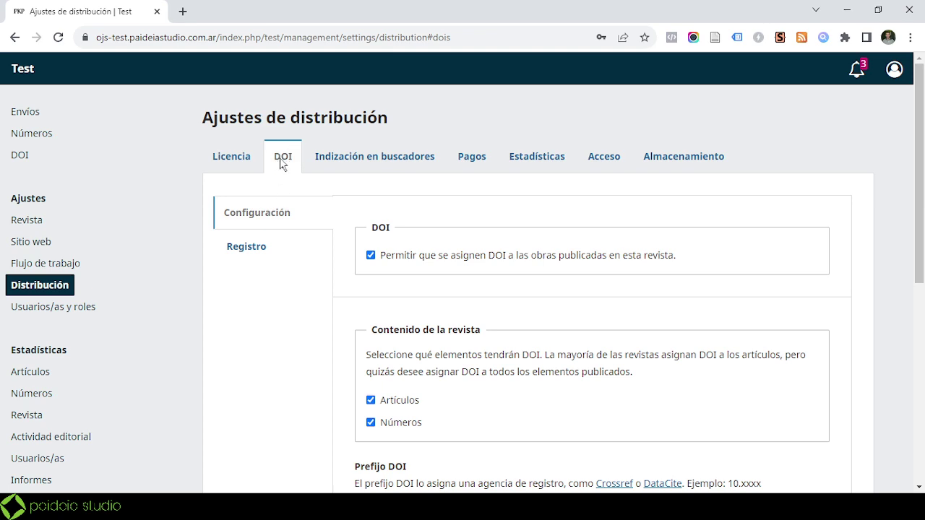
scroll(330, 243, "down", 1)
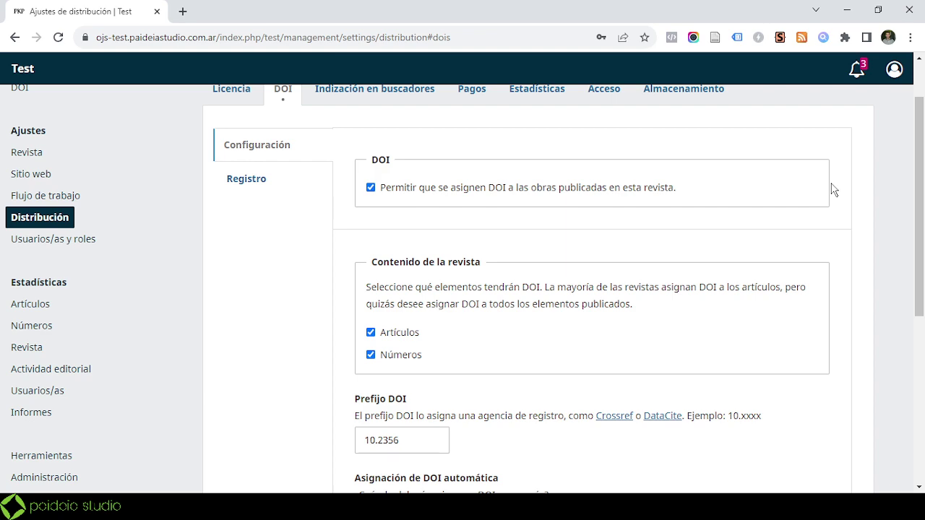
scroll(832, 190, "down", 1)
scroll(534, 211, "down", 1)
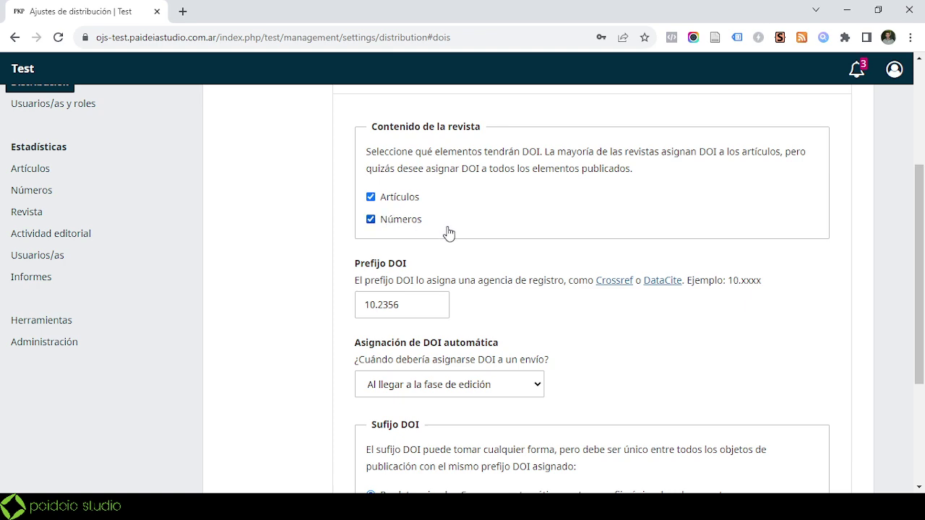
scroll(448, 232, "down", 1)
scroll(470, 289, "down", 1)
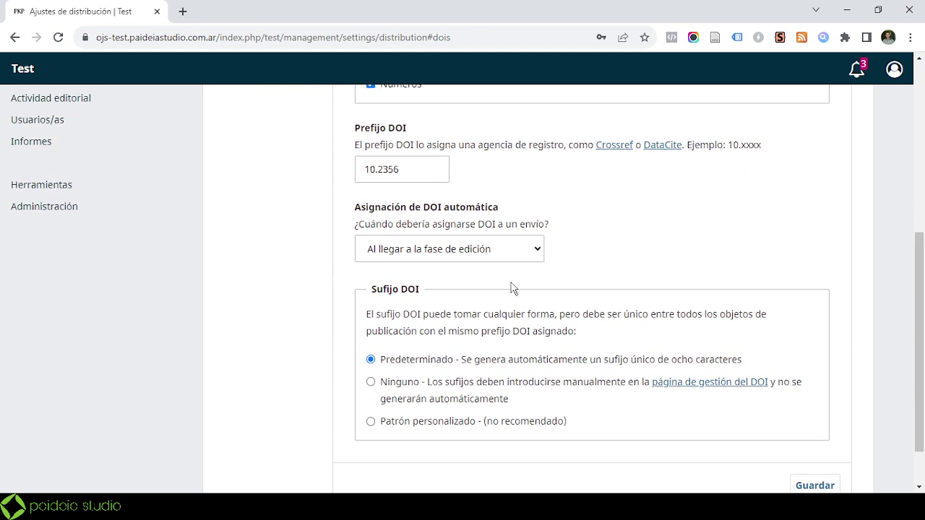
- Keep automatic DOI assignment set to "Al llegar a la fase de edición" and save the DOI configuration
left_click(524, 261)
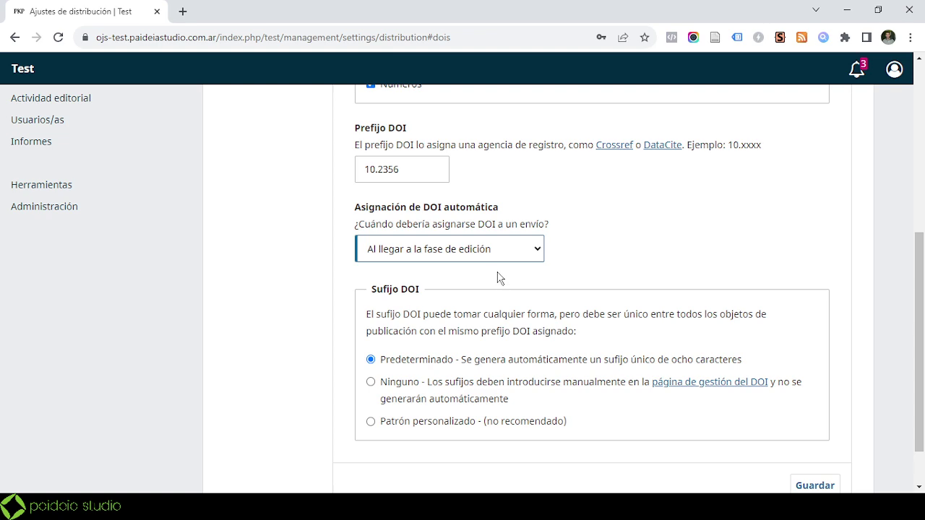
scroll(388, 258, "down", 1)
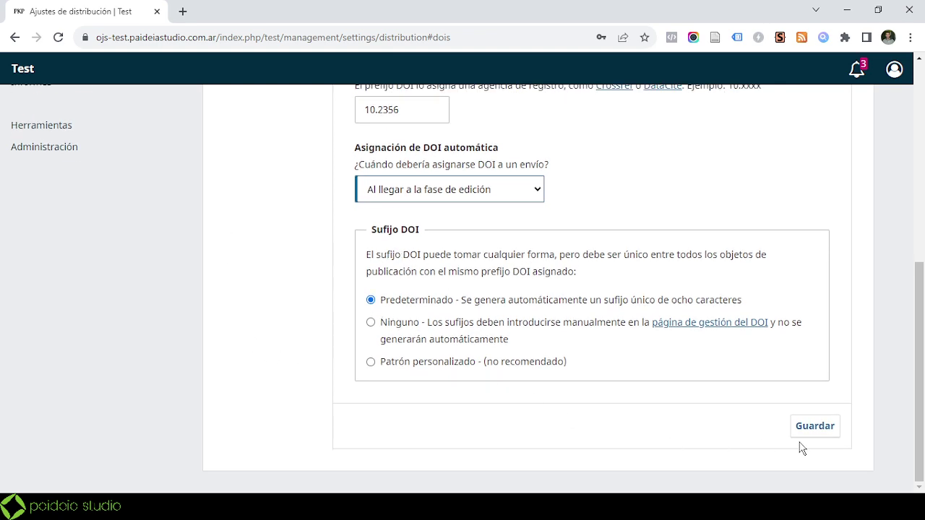
left_click(815, 427)
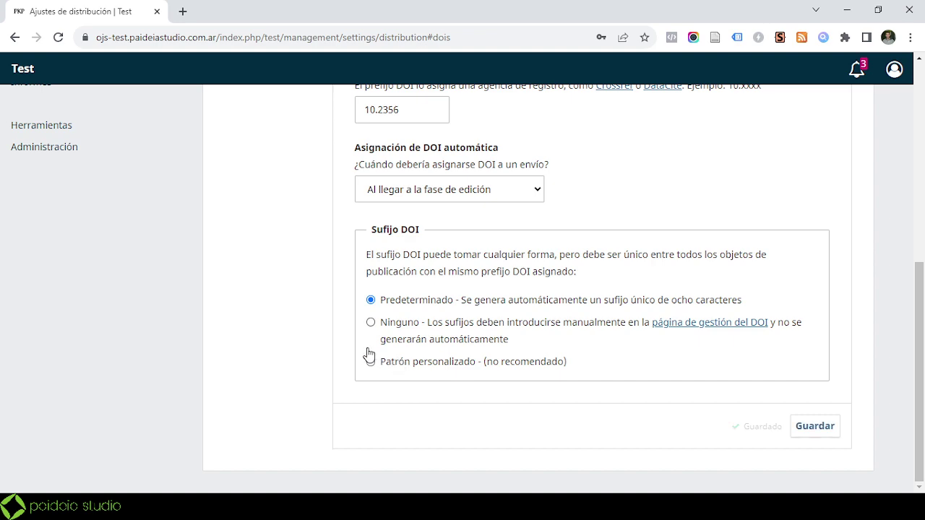
- Open the DOI registration settings and keep Crossref as the registration agency
scroll(368, 354, "up", 10)
left_click(246, 245)
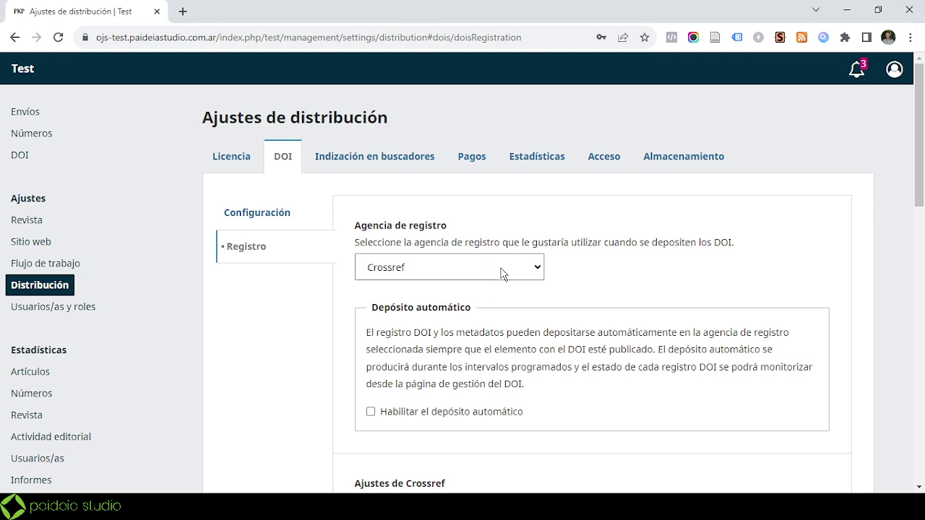
left_click(534, 270)
scroll(390, 306, "down", 2)
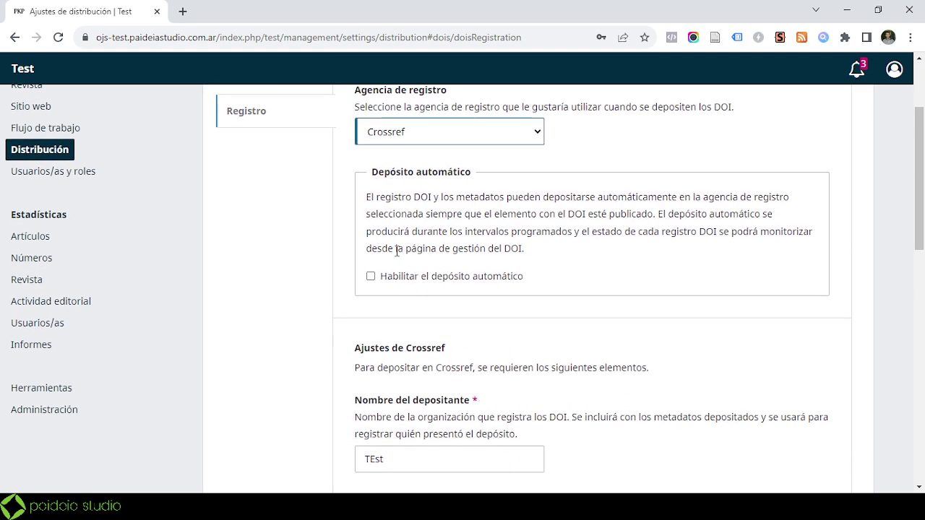
- Examine the automatic deposit option and the required depositor name and e-mail fields in the Crossref settings
left_click_drag(373, 176, 474, 177)
scroll(494, 294, "down", 3)
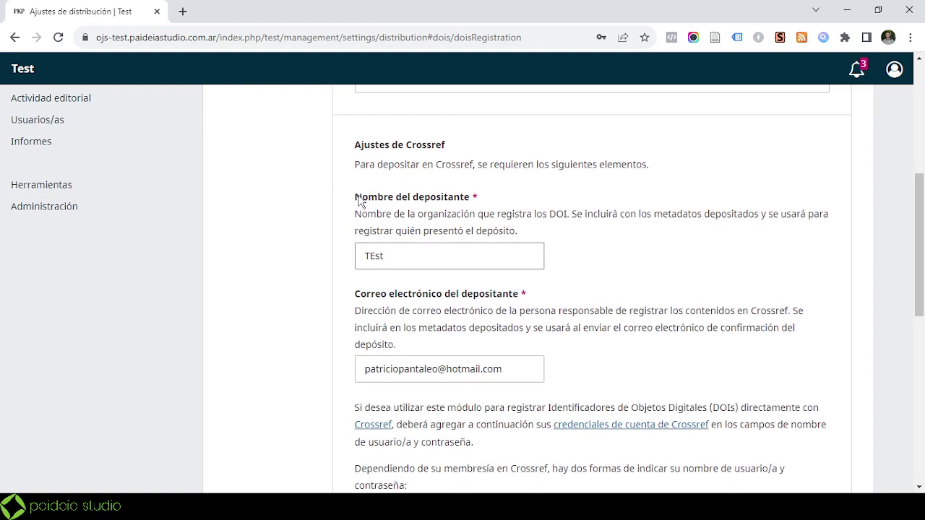
left_click_drag(355, 198, 474, 196)
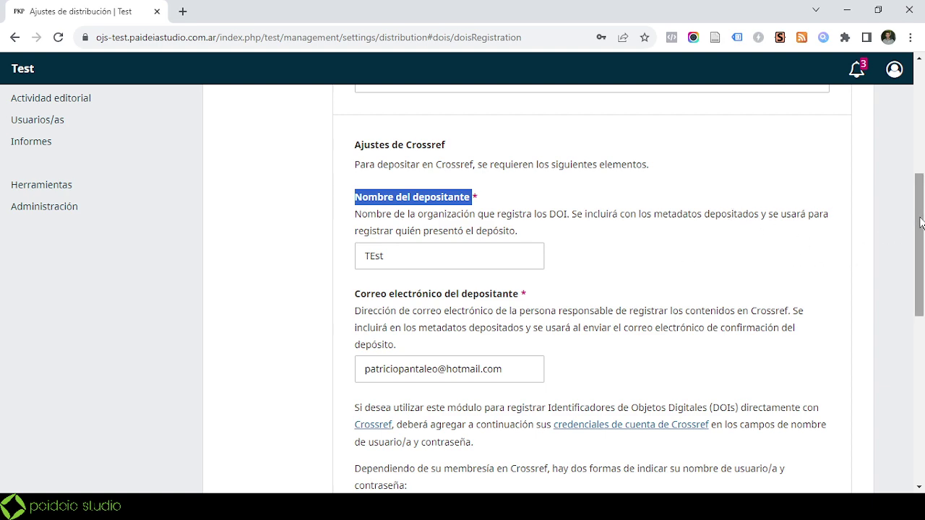
left_click_drag(921, 225, 916, 250)
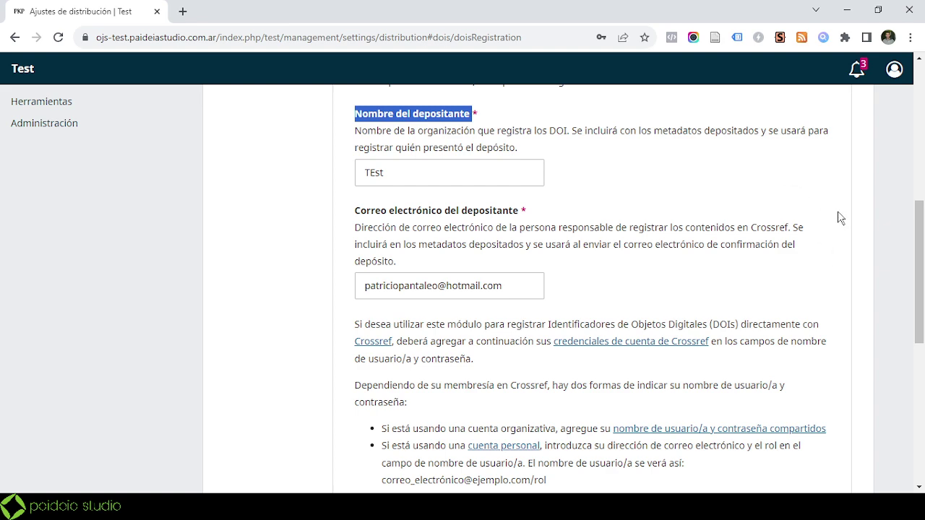
scroll(697, 216, "down", 1)
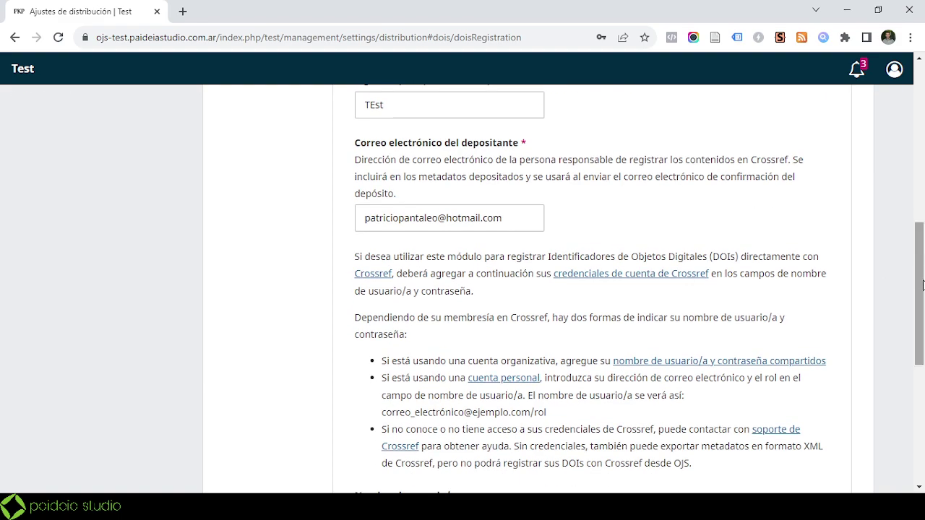
scroll(923, 287, "up", 1)
triple_click(383, 101)
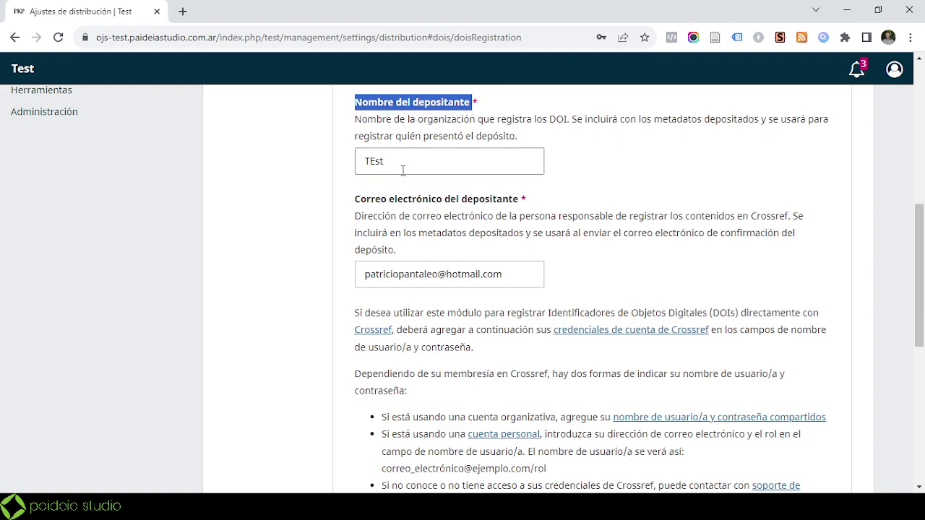
left_click_drag(520, 272, 325, 289)
scroll(379, 262, "down", 2)
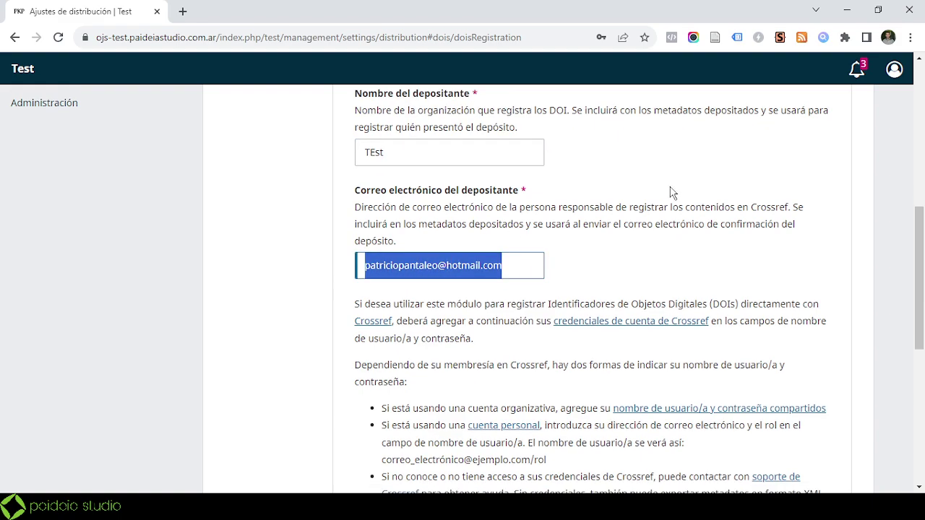
- Review the Crossref account credentials and the test API option, and save the registration settings
left_click(258, 299)
scroll(309, 292, "down", 2)
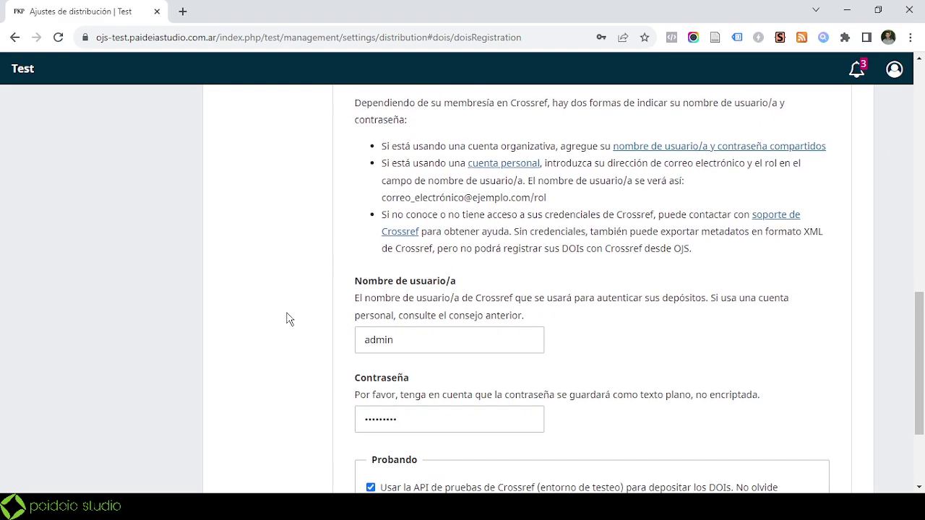
scroll(325, 296, "down", 2)
scroll(337, 307, "down", 1)
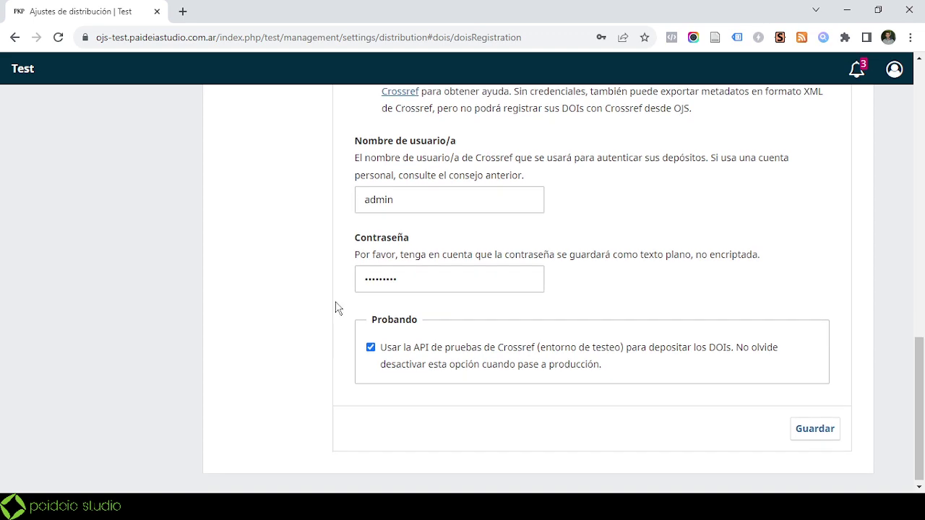
left_click_drag(372, 316, 417, 318)
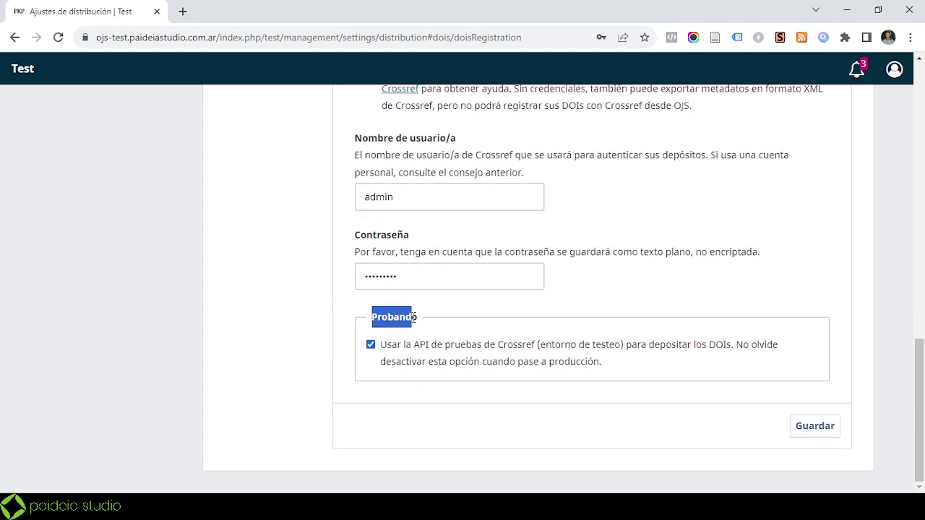
left_click(824, 432)
- Recheck the saved registration settings from the agency choice down to the Crossref username and password fields
scroll(607, 365, "up", 10)
scroll(402, 240, "up", 3)
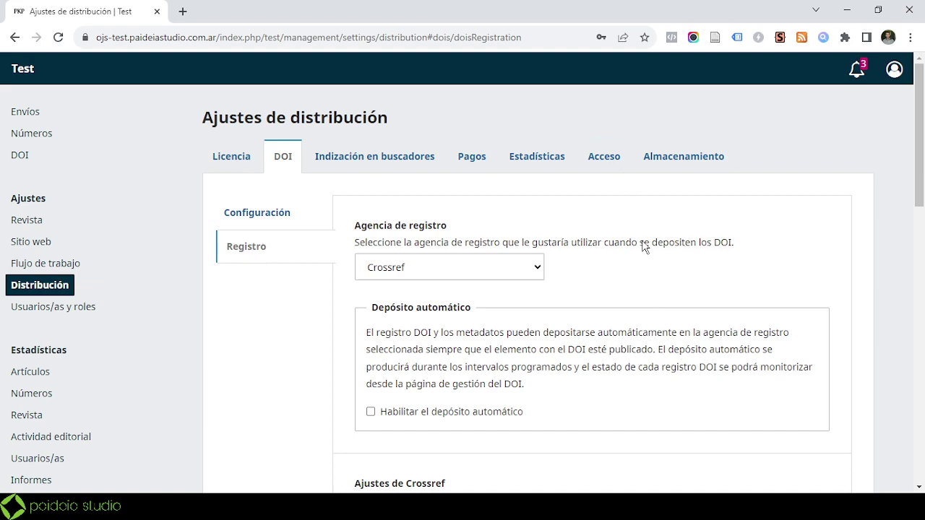
scroll(645, 247, "down", 12)
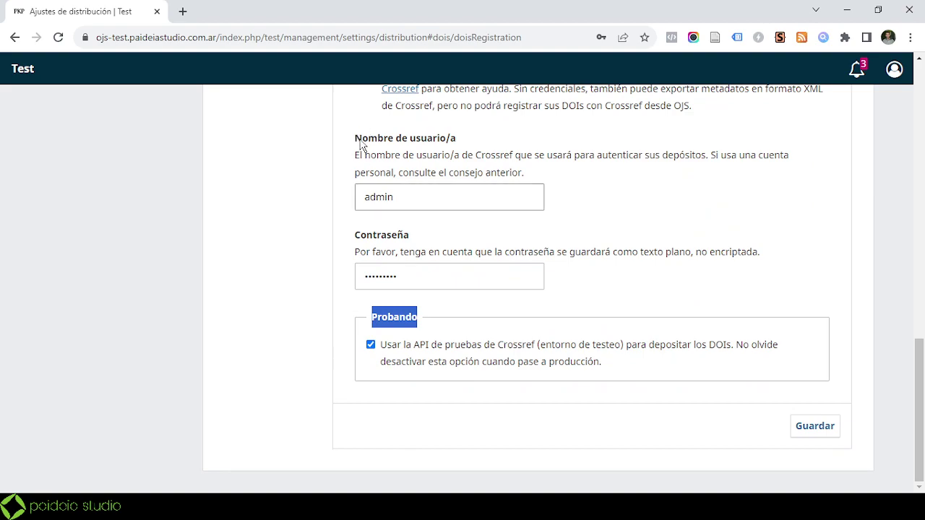
left_click(646, 276)
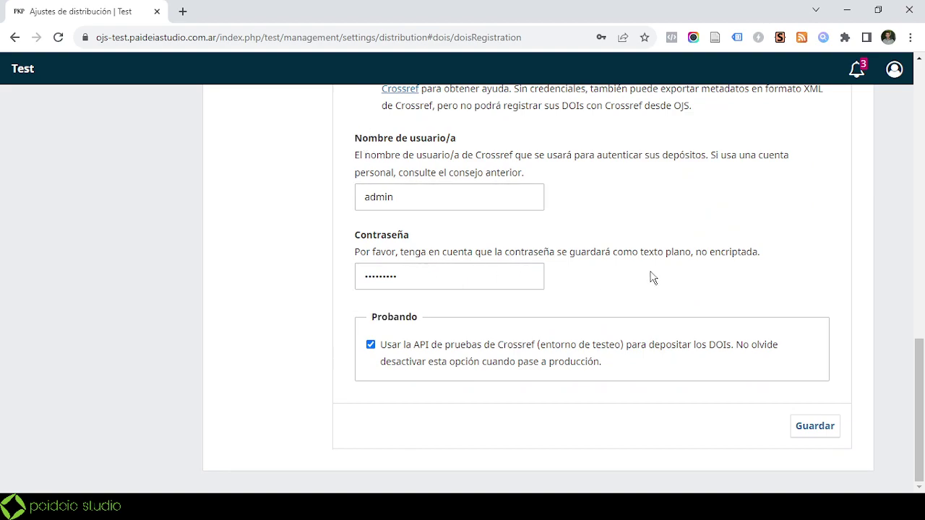
- Open the DOI management page and examine its article list and status filters
scroll(652, 278, "up", 10)
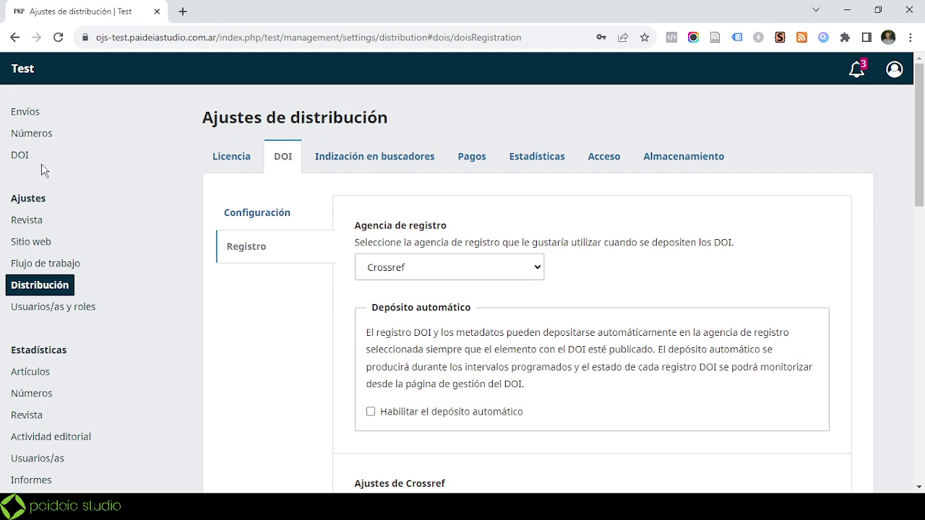
left_click(22, 158)
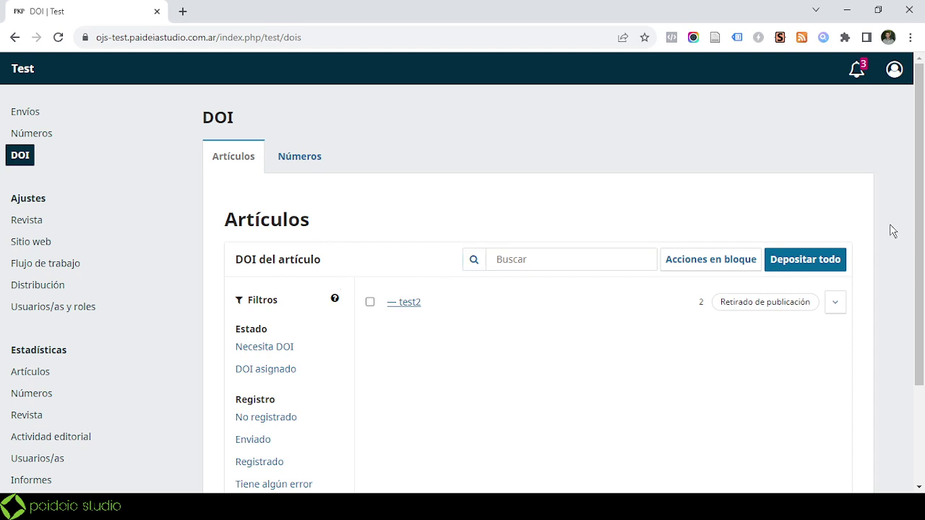
scroll(893, 229, "down", 2)
scroll(812, 238, "up", 2)
- Open the submissions list in a new browser tab and view the publication details of submission test2
left_click(34, 118)
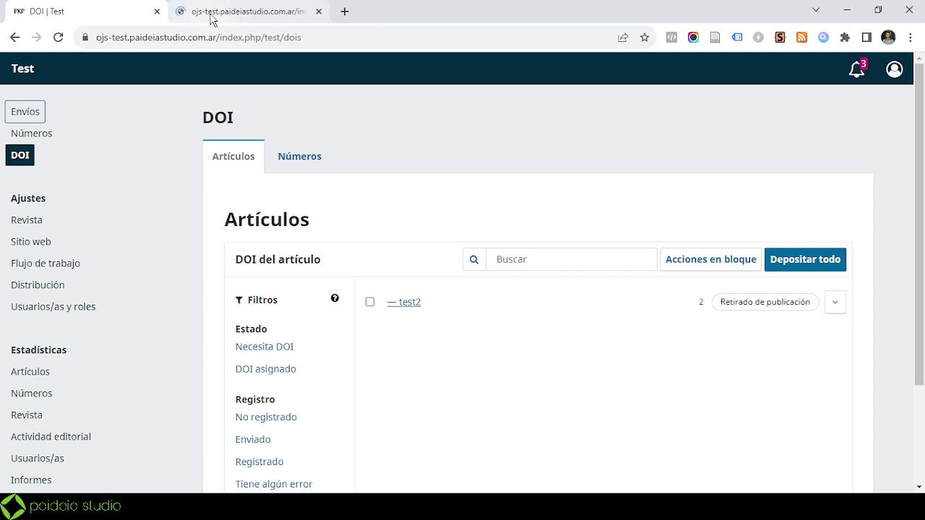
left_click(212, 16)
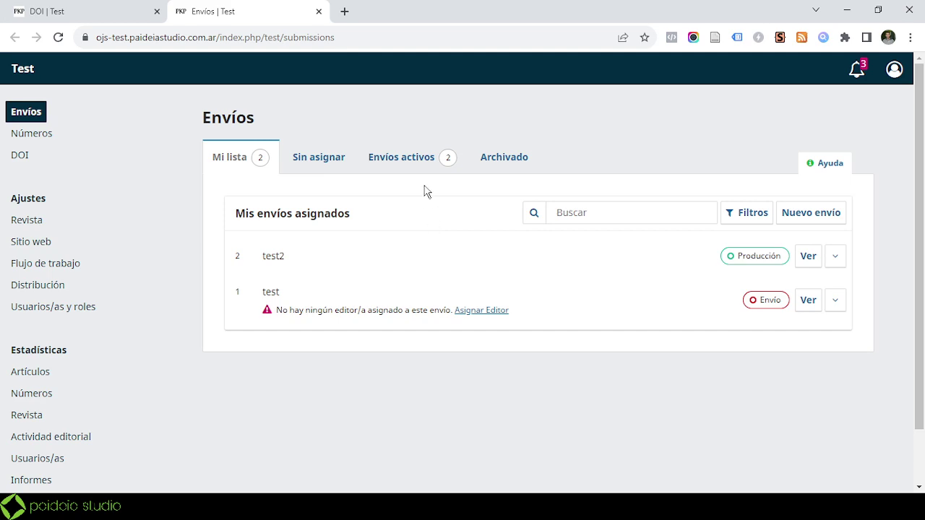
left_click(809, 260)
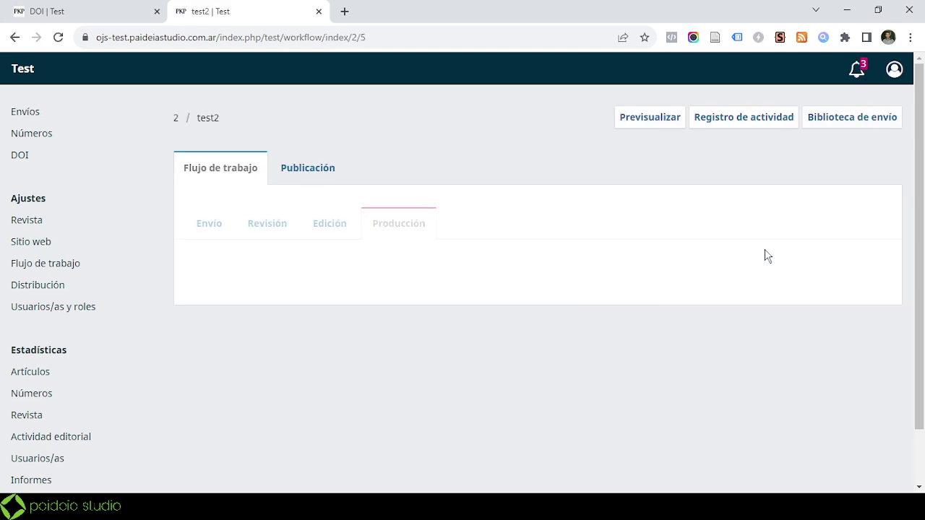
left_click(291, 166)
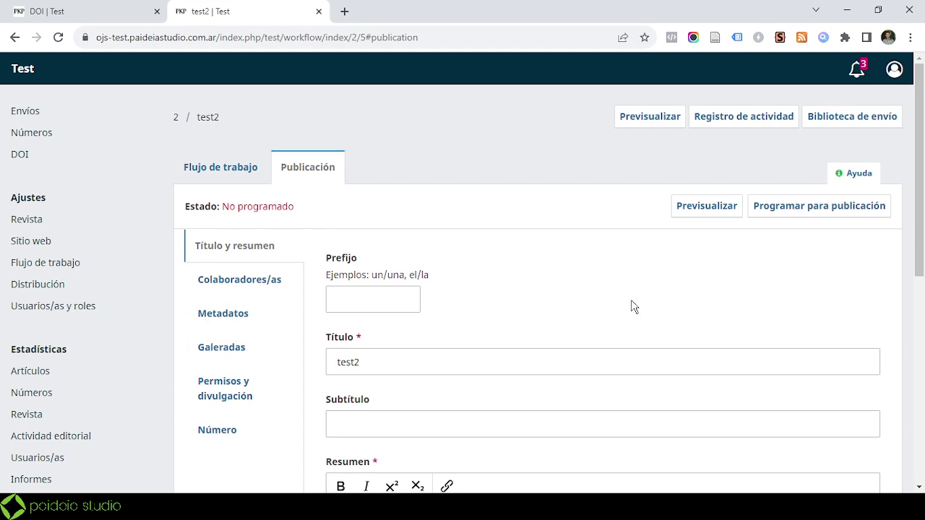
scroll(169, 306, "down", 2)
scroll(585, 345, "up", 2)
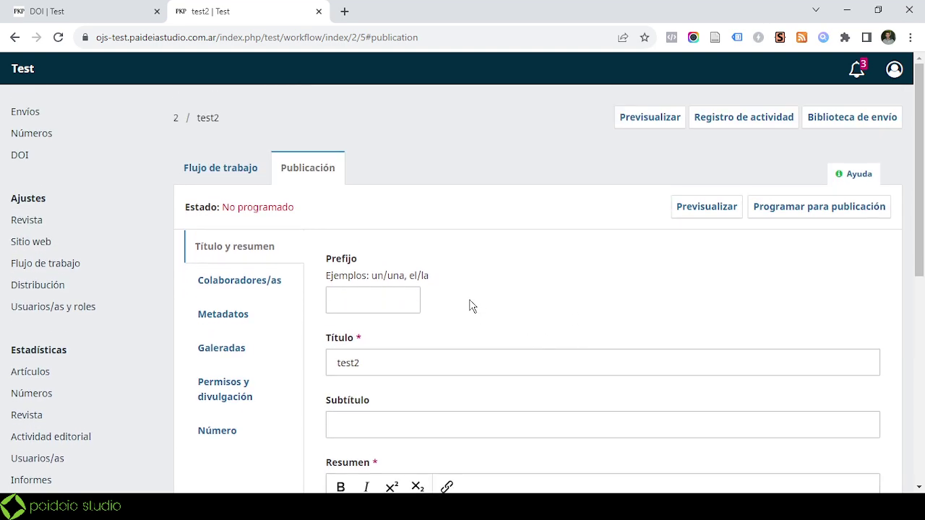
- Check the table of contents of the upcoming issue Vol. 1 Núm. 1 (2023): OJS 3.4 and close it
left_click(36, 137)
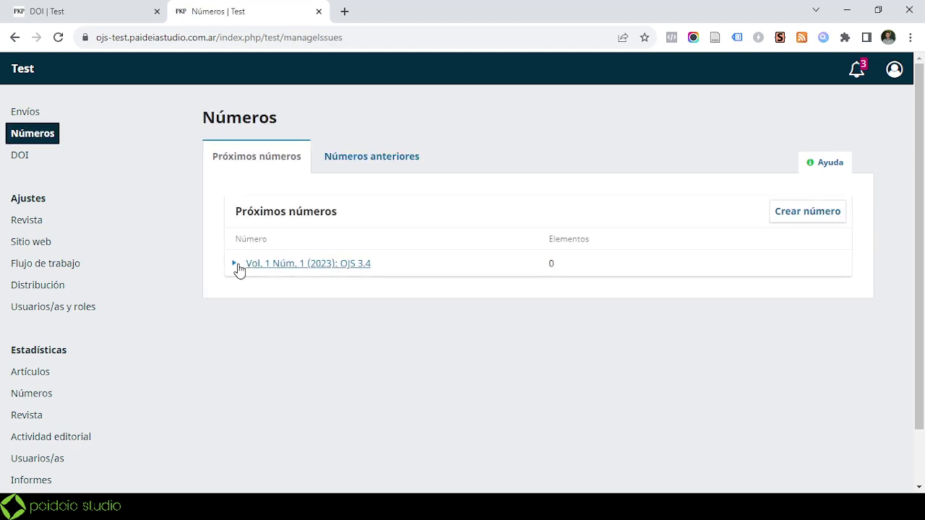
left_click(236, 265)
left_click(259, 289)
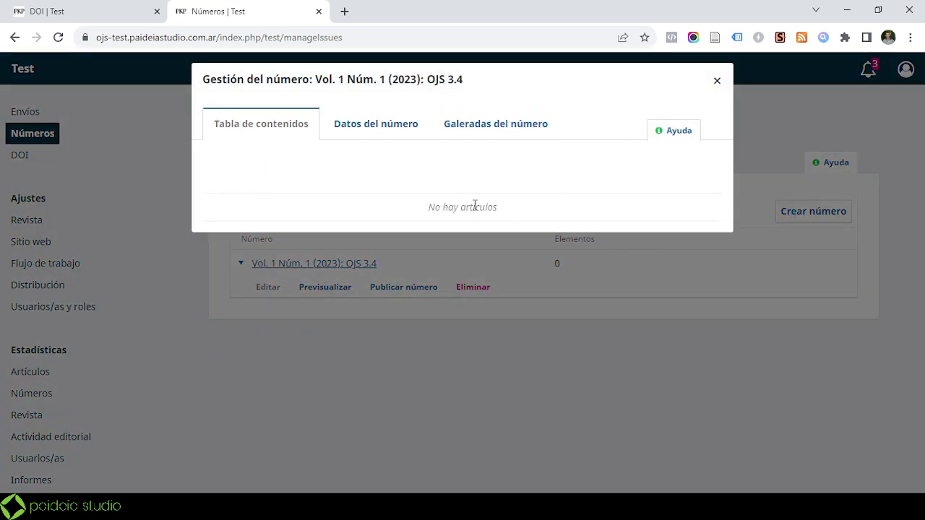
left_click(717, 80)
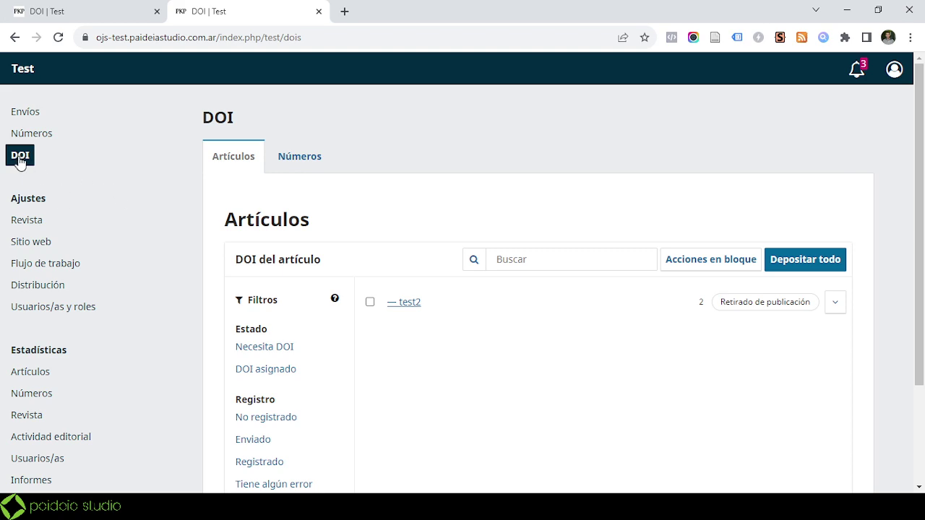
- Return to DOI management and compare the DOI lists for articles and issues, ending on the articles
scroll(646, 313, "down", 2)
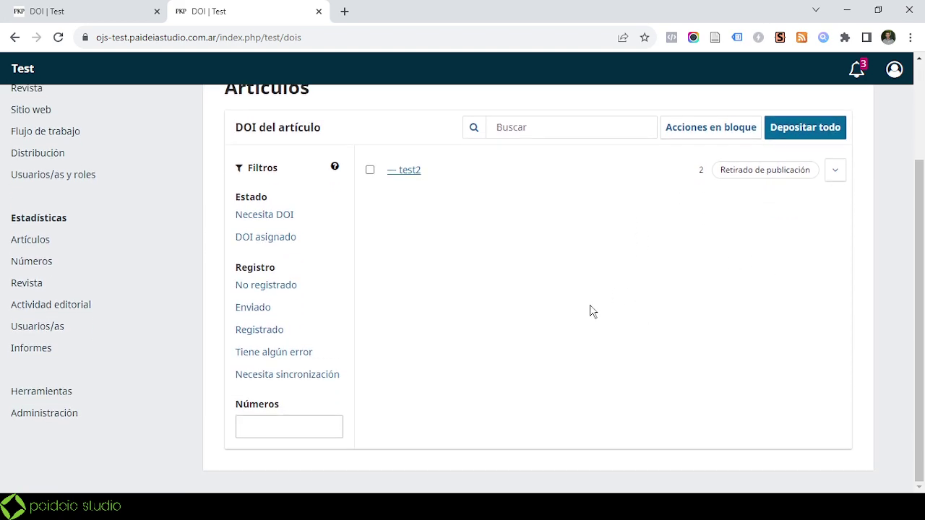
scroll(790, 282, "up", 1)
scroll(404, 270, "up", 1)
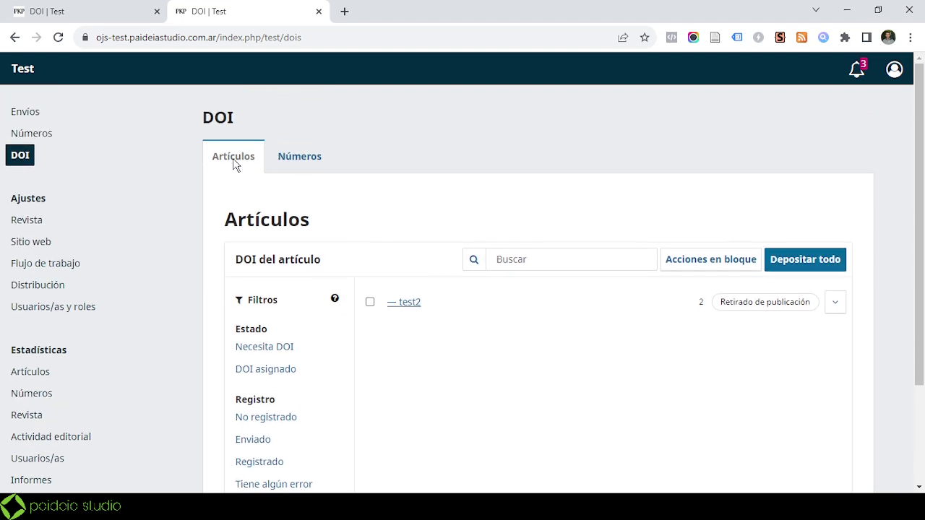
left_click(299, 157)
left_click(245, 159)
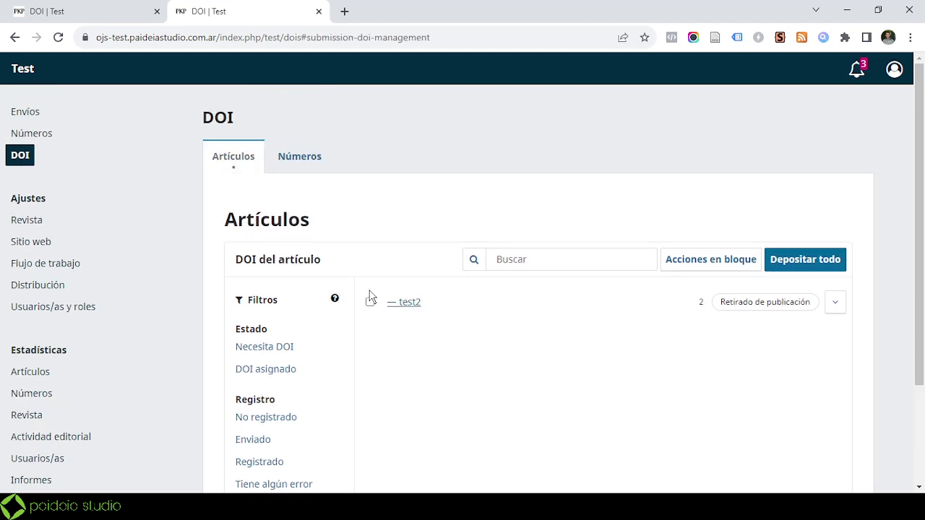
left_click(299, 155)
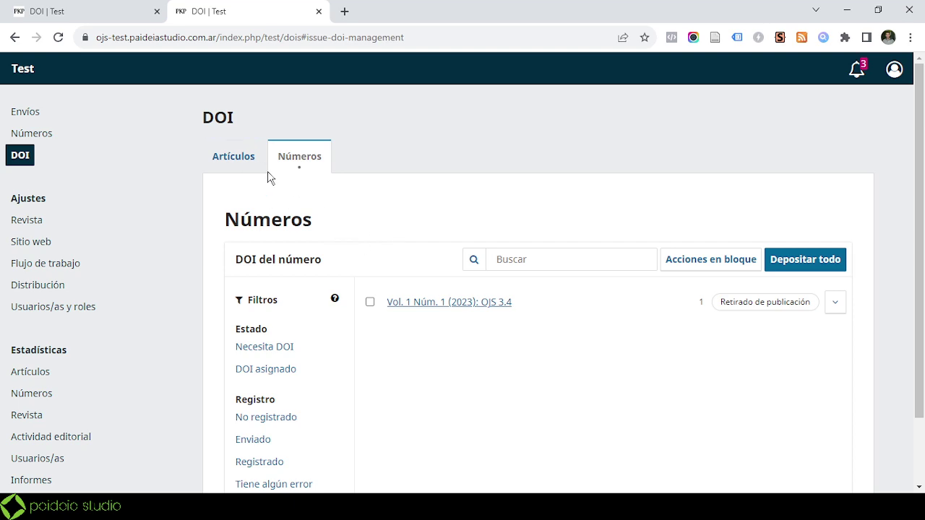
left_click(241, 158)
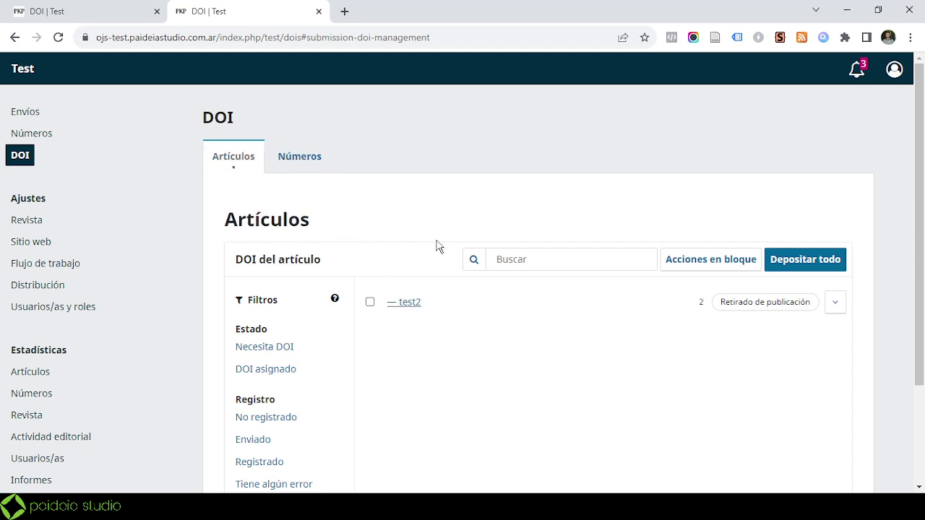
- Expand the DOI details of the test2 article and select the article
scroll(528, 314, "down", 1)
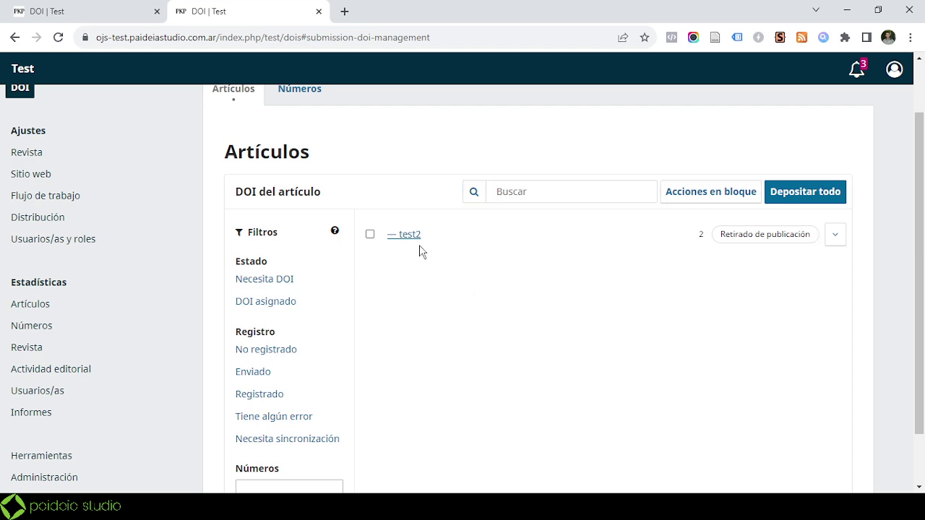
left_click(835, 235)
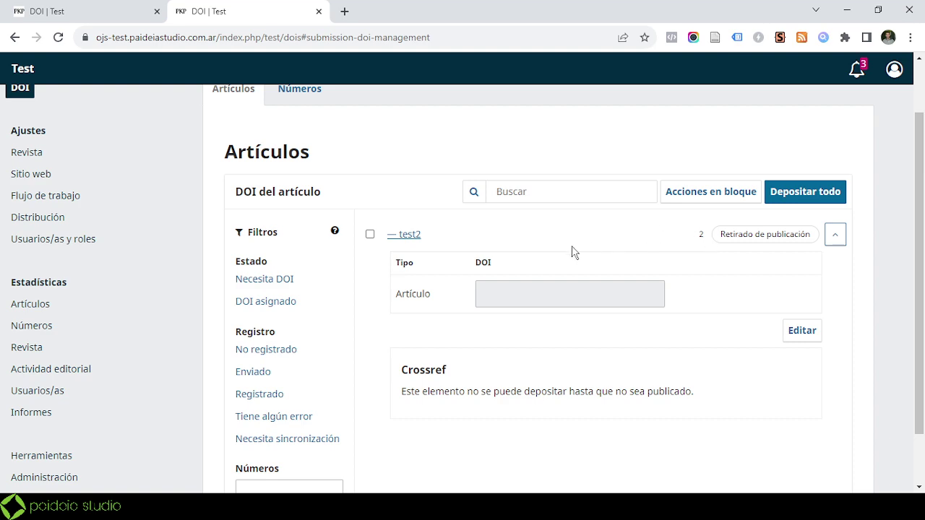
left_click(370, 234)
left_click(681, 195)
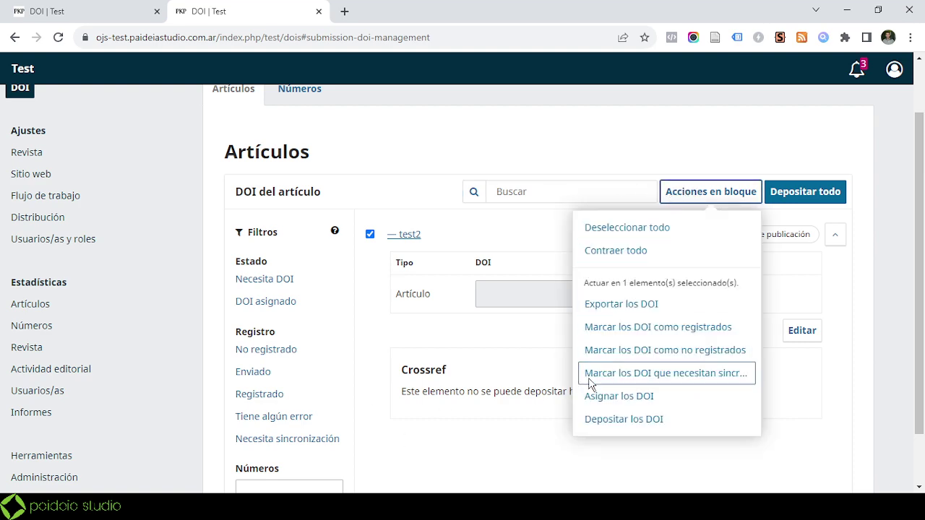
left_click(621, 399)
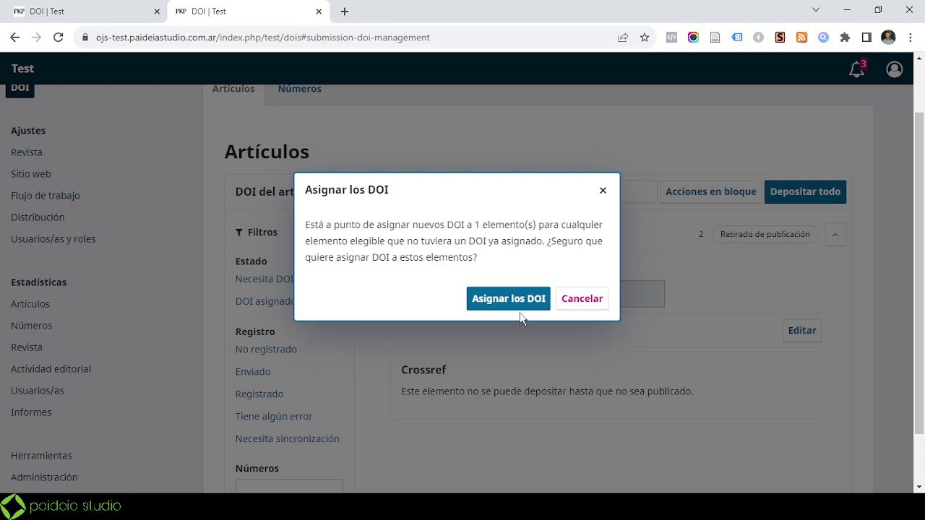
left_click(603, 191)
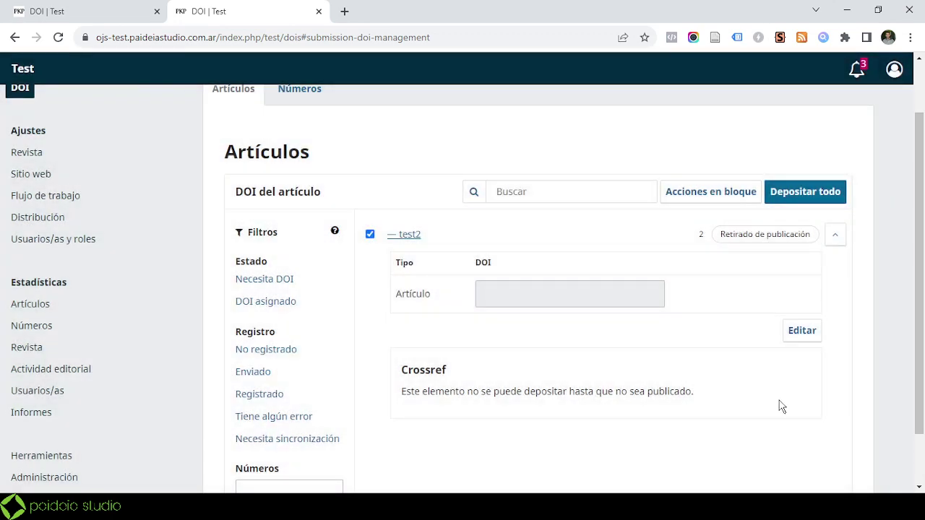
- Open the test2 article's DOI field for manual entry and save it without a value
left_click(802, 334)
scroll(552, 197, "down", 1)
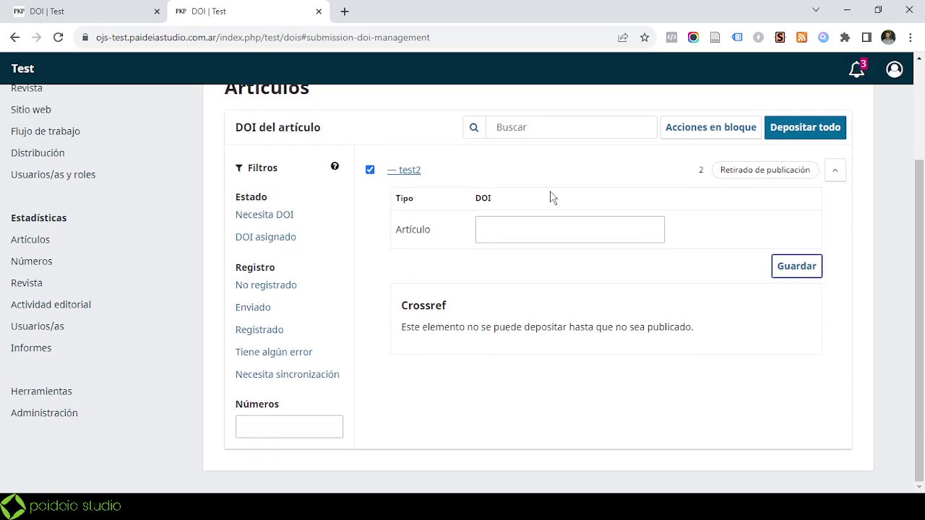
left_click(586, 230)
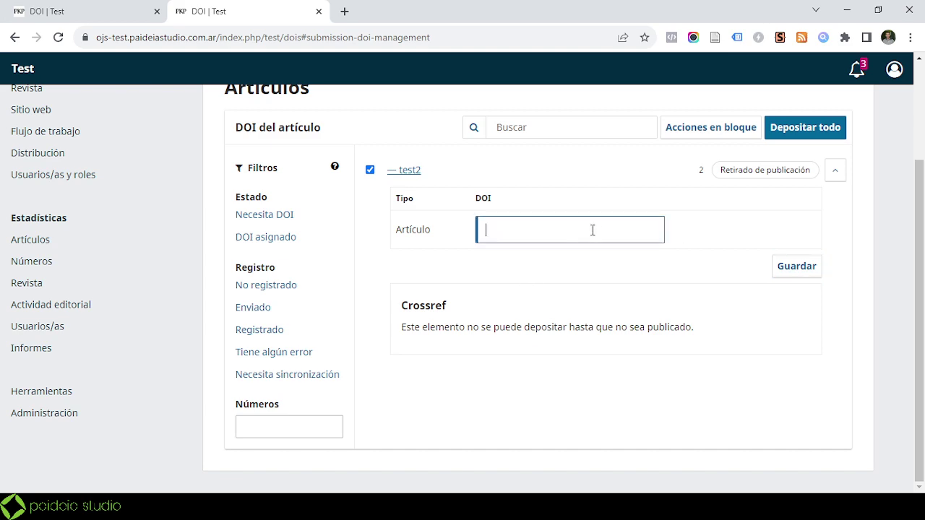
left_click(798, 273)
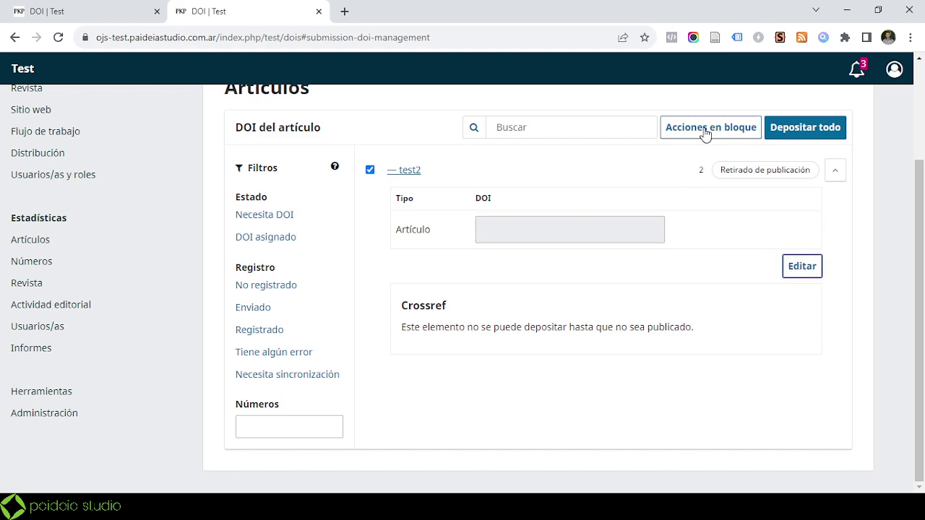
- Assign a DOI to the selected test2 article with the bulk action and confirm the assignment
left_click(705, 134)
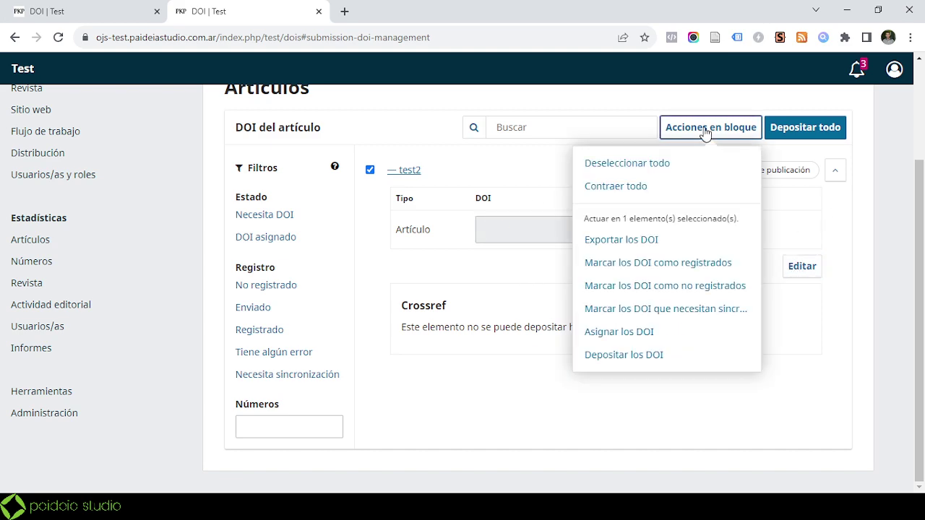
left_click(628, 331)
left_click(498, 300)
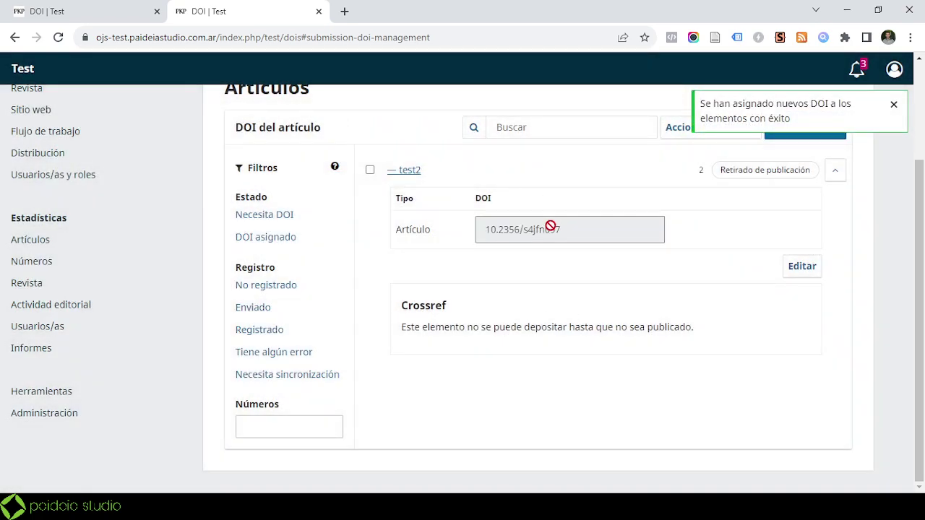
- Assign a DOI to the issue Vol. 1 Núm. 1 (2023): OJS 3.4 with the bulk action and confirm it
scroll(496, 296, "up", 3)
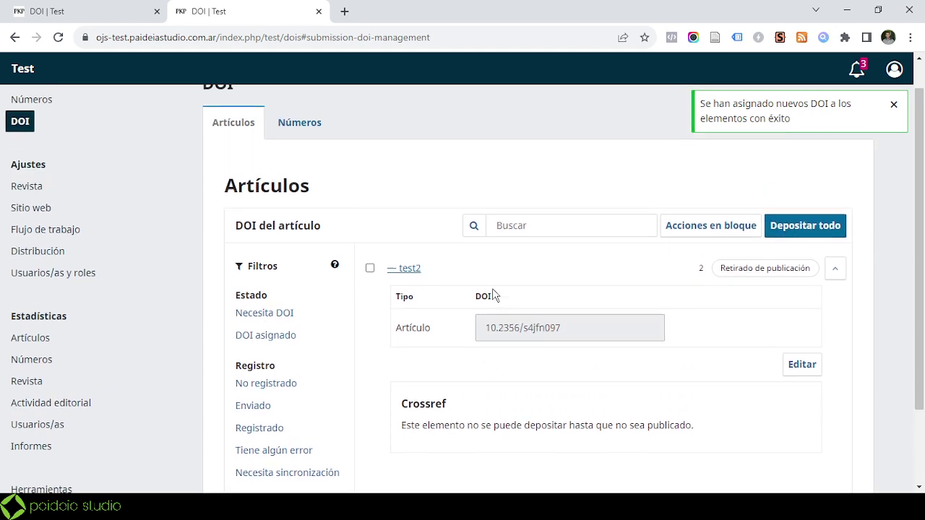
left_click(311, 162)
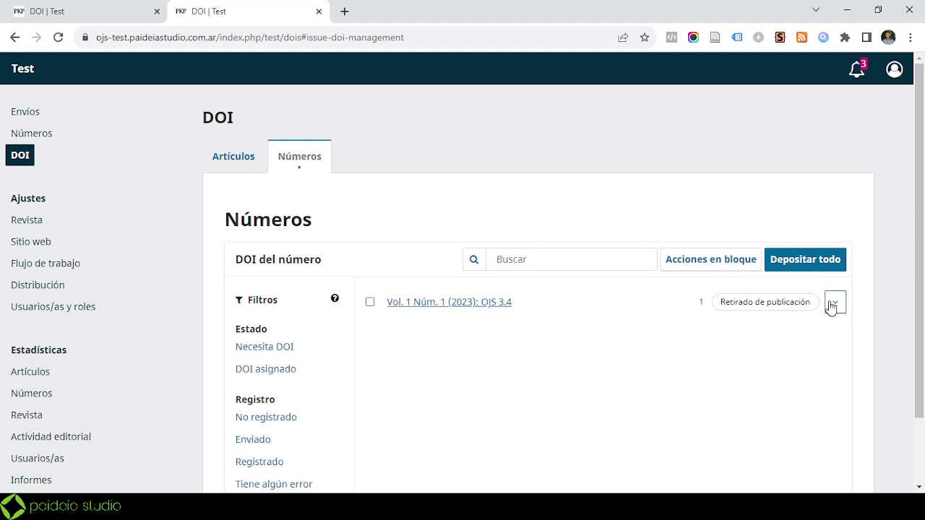
left_click(368, 305)
left_click(694, 267)
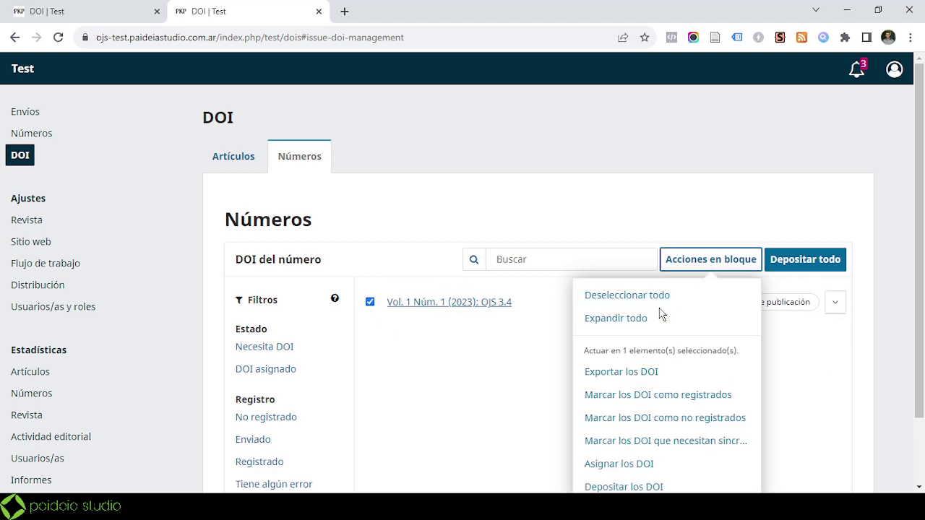
scroll(660, 313, "down", 1)
left_click(640, 397)
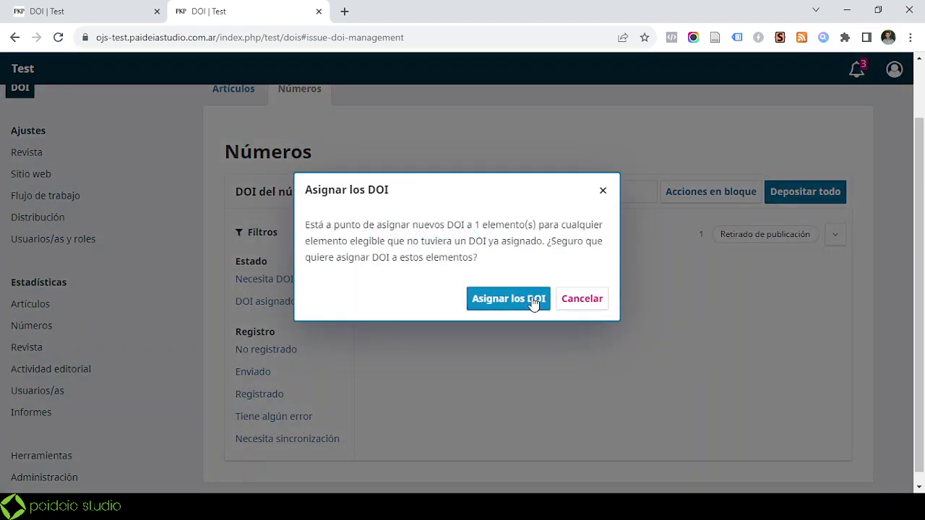
left_click(513, 299)
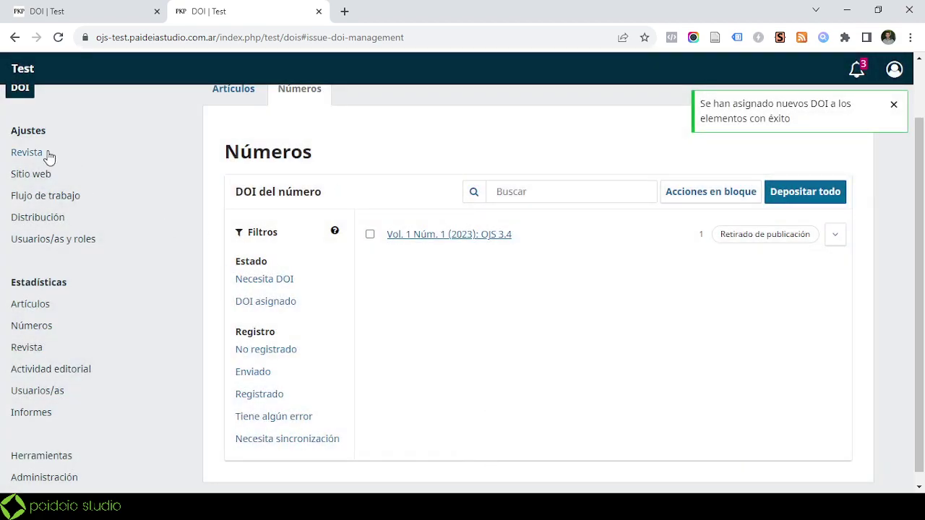
- Publish the upcoming issue Vol. 1 Núm. 1 (2023): OJS 3.4 without sending the notification e-mail to registered users
scroll(29, 217, "up", 1)
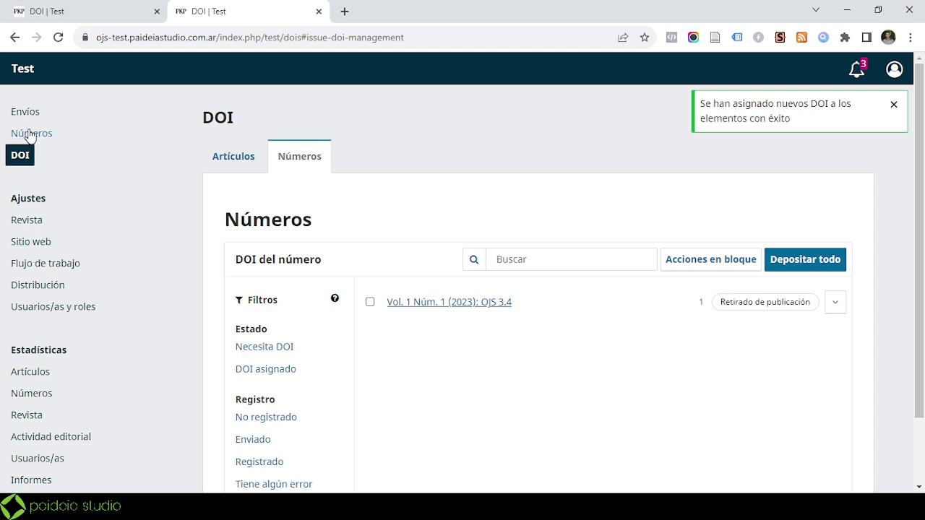
left_click(29, 134)
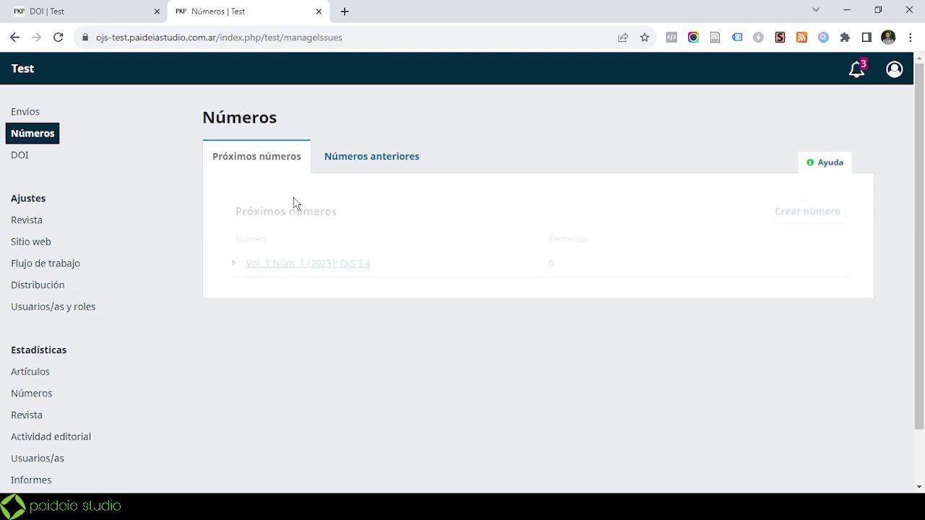
left_click(235, 264)
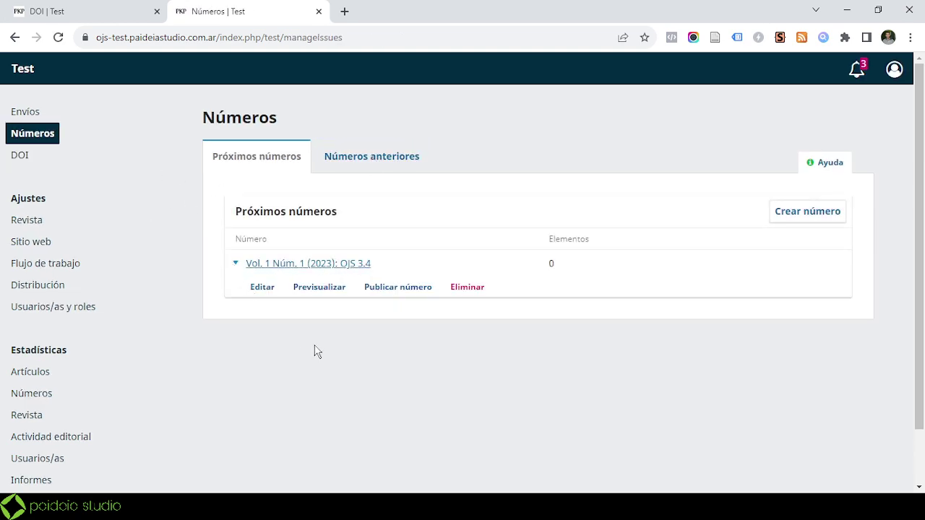
left_click(403, 287)
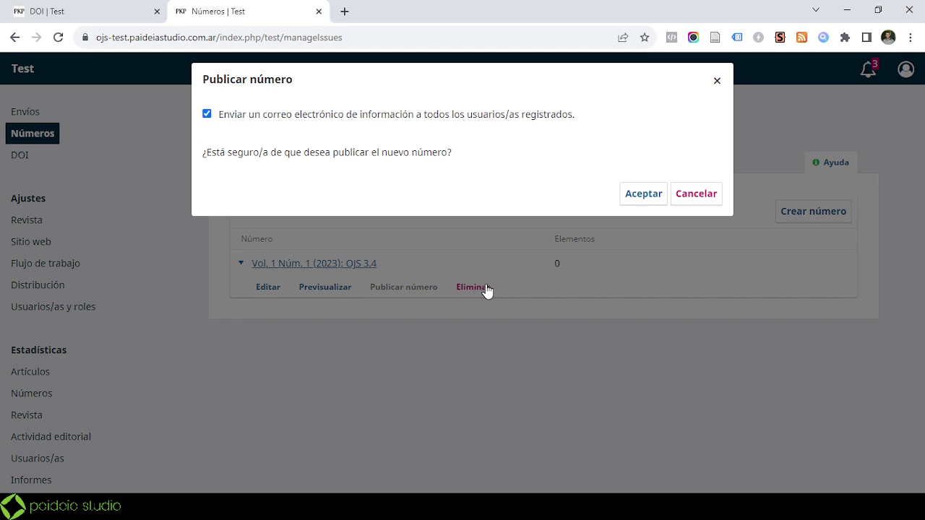
left_click(207, 113)
left_click(643, 194)
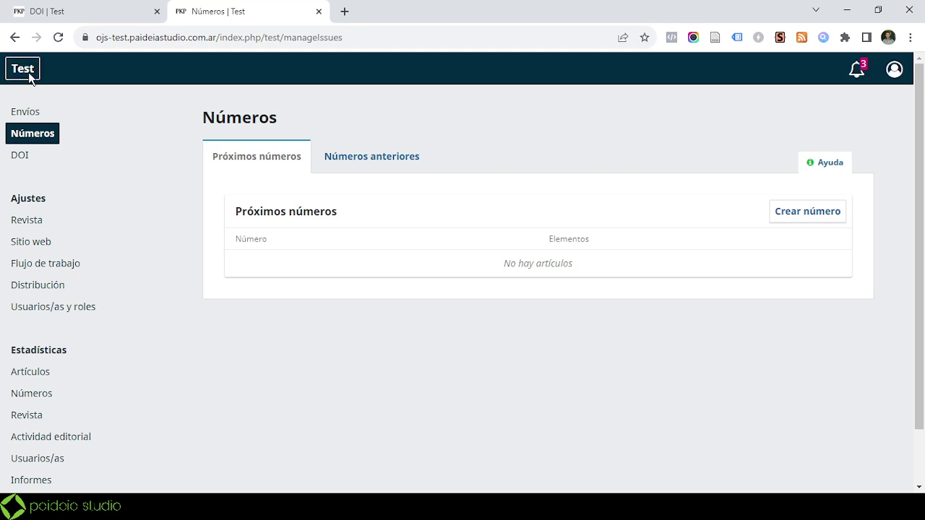
- On the public journal site, check the DOI link on the homepage and on the archived OJS 3.4 issue page
left_click(29, 76)
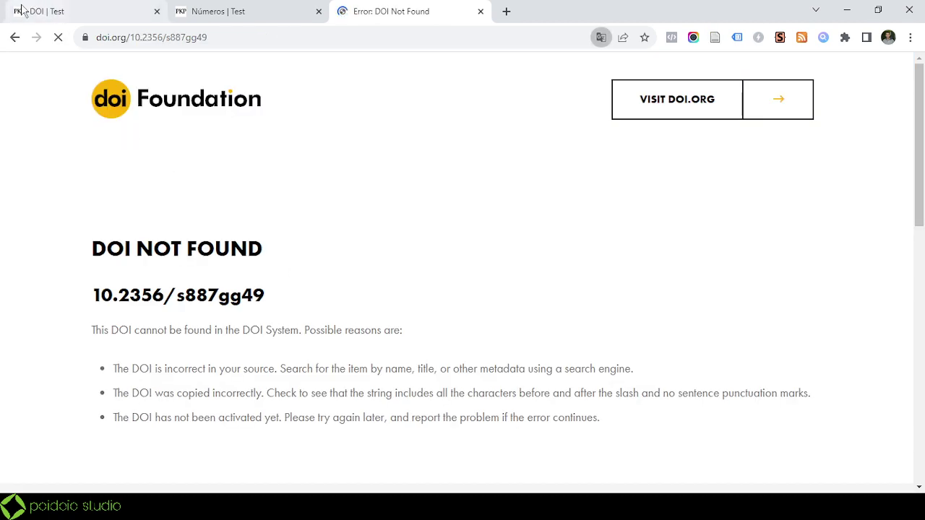
left_click(12, 38)
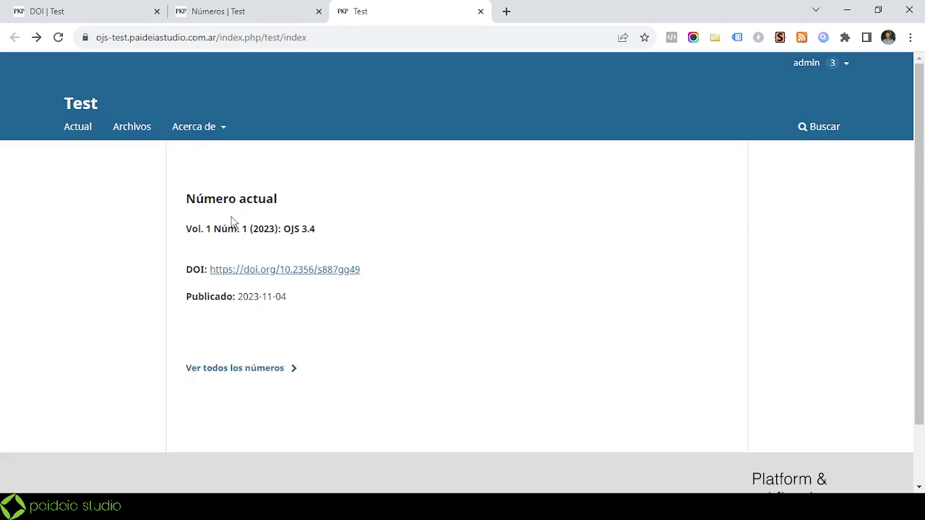
left_click(257, 369)
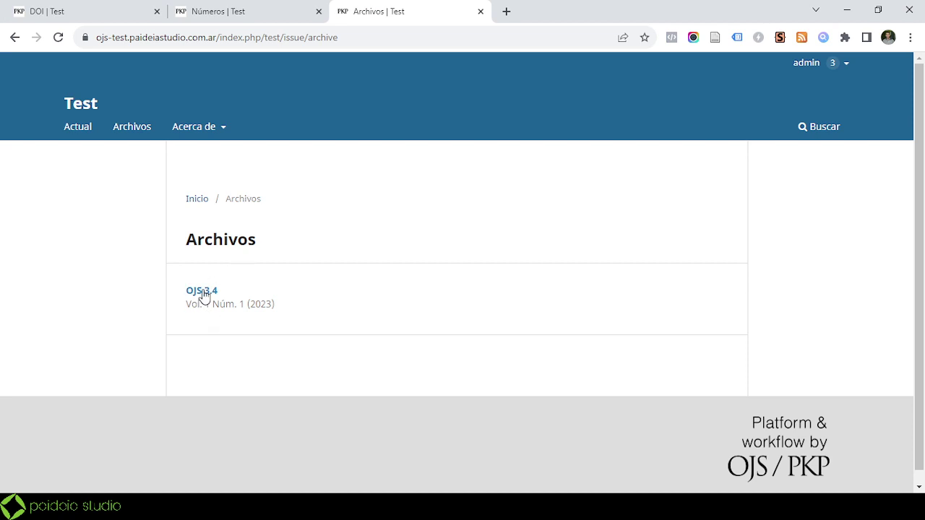
left_click(204, 292)
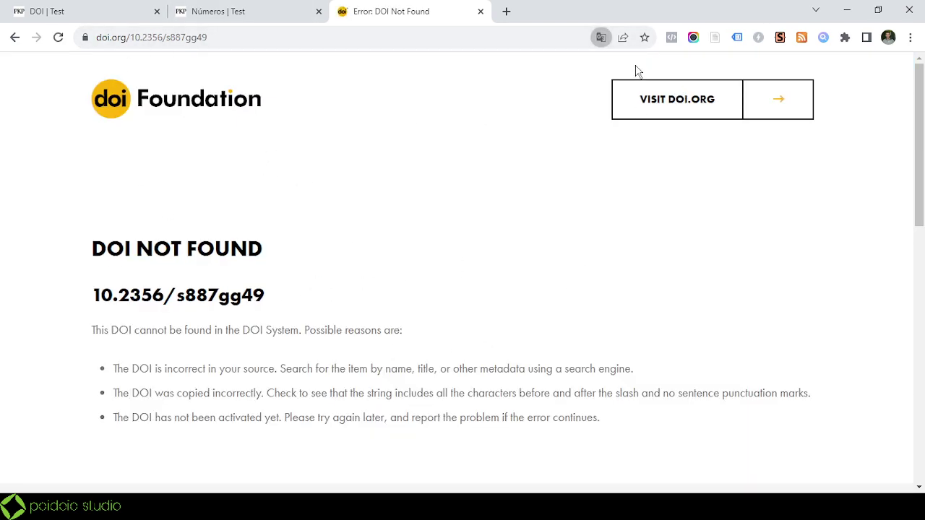
left_click(14, 38)
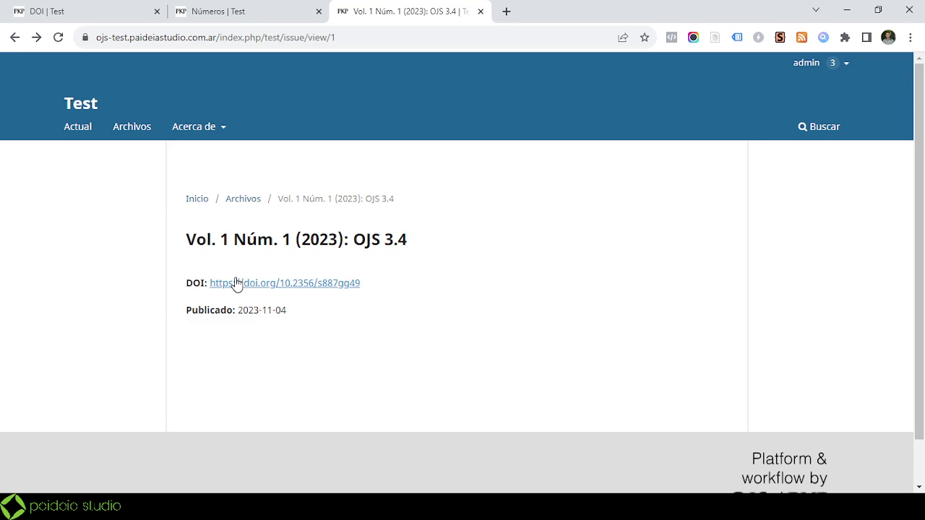
- Return to DOI management, expand the test2 article and the OJS 3.4 issue entries, and reload the page to refresh their status
left_click(256, 11)
left_click(85, 8)
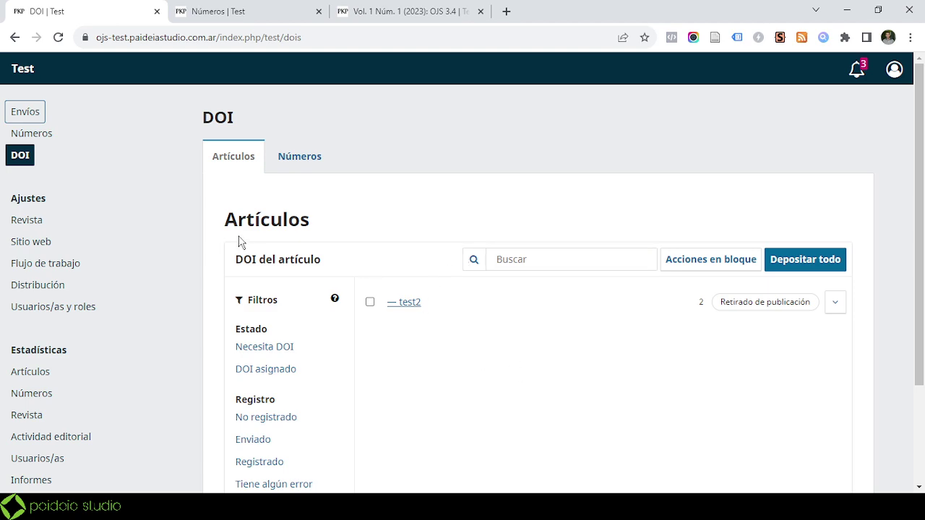
left_click(835, 304)
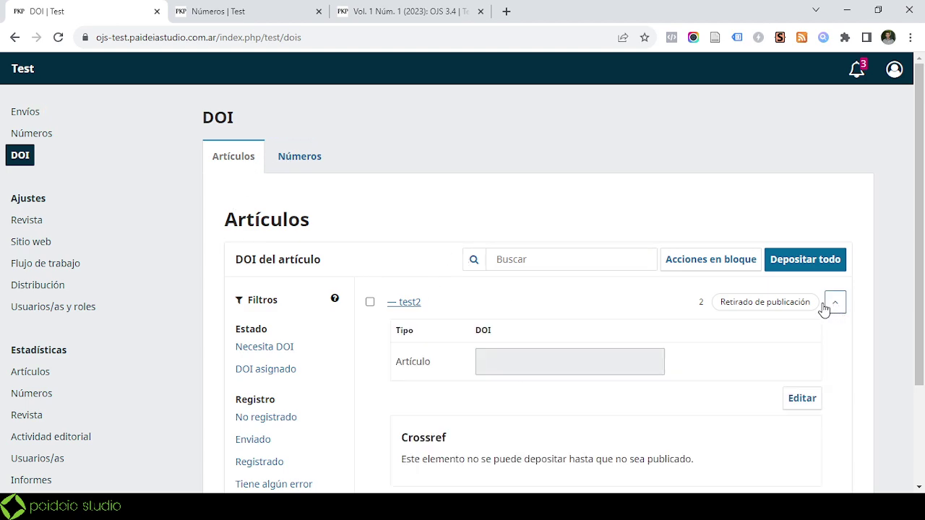
left_click(293, 158)
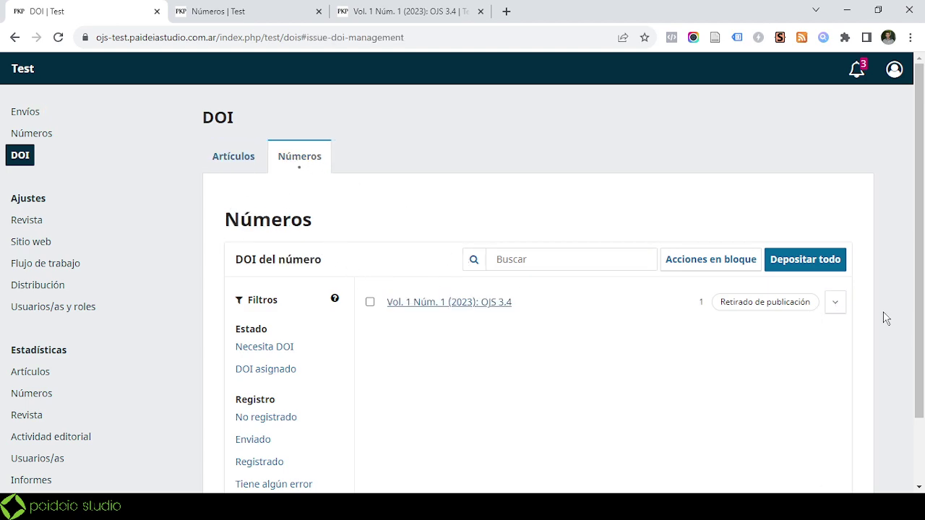
left_click(836, 301)
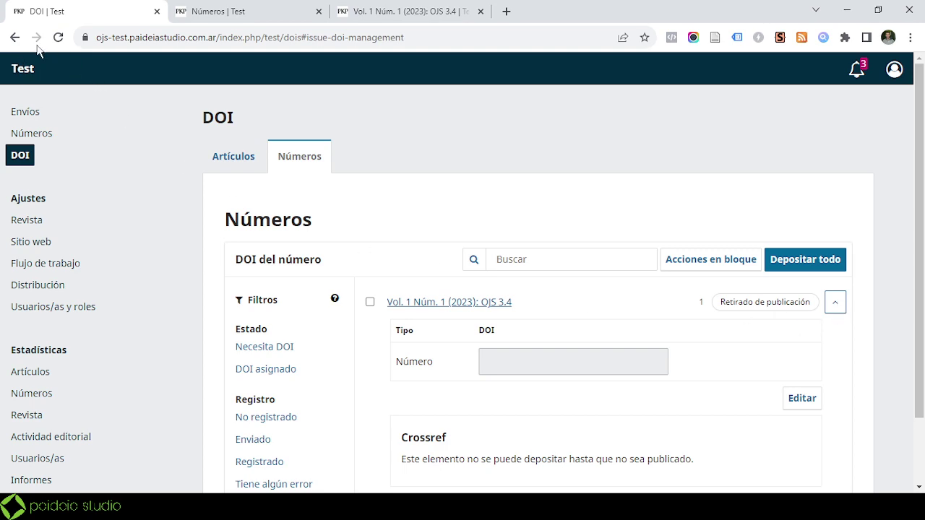
left_click(58, 37)
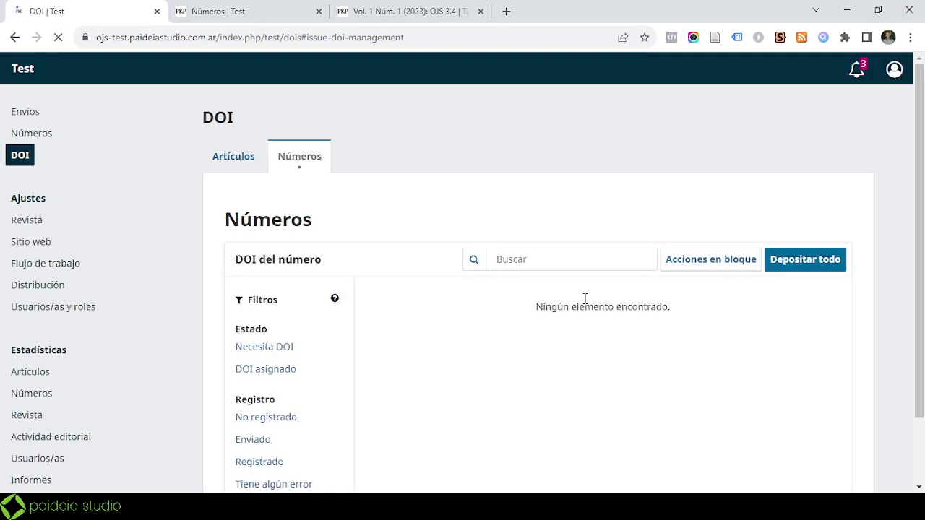
- Compare the refreshed registration status of the OJS 3.4 issue with the test2 article's DOI details
scroll(505, 289, "down", 1)
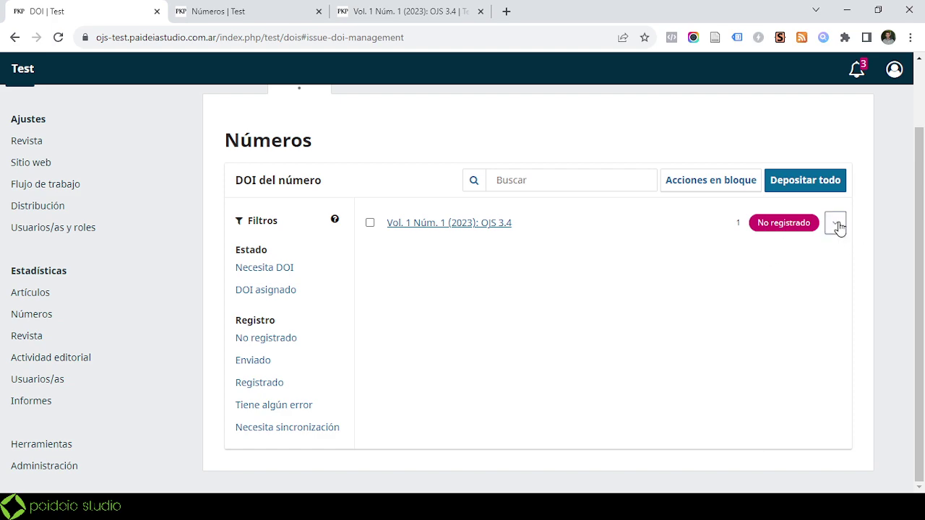
scroll(366, 275, "up", 2)
left_click(225, 154)
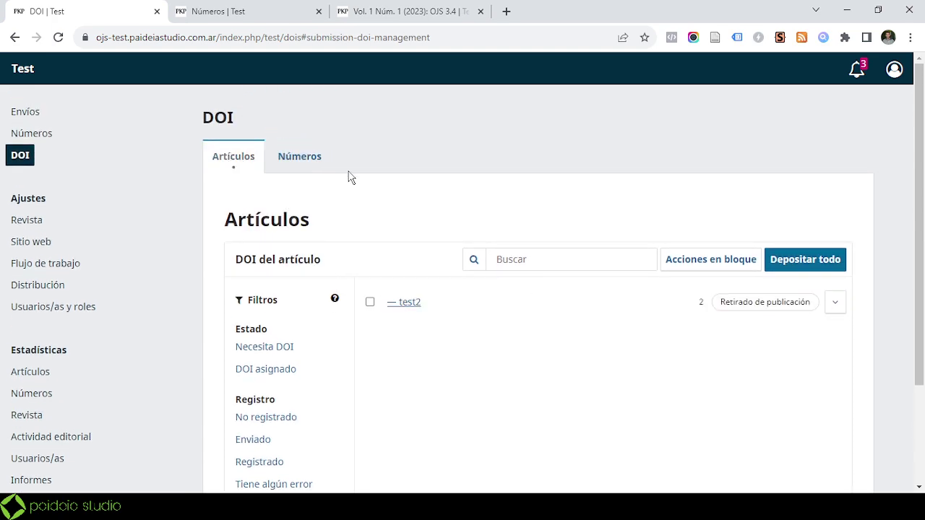
left_click(835, 304)
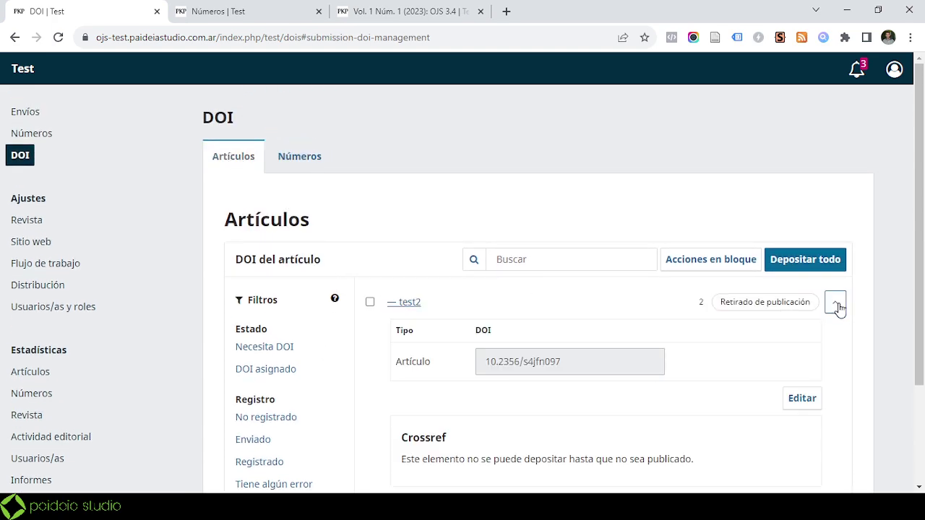
left_click(297, 166)
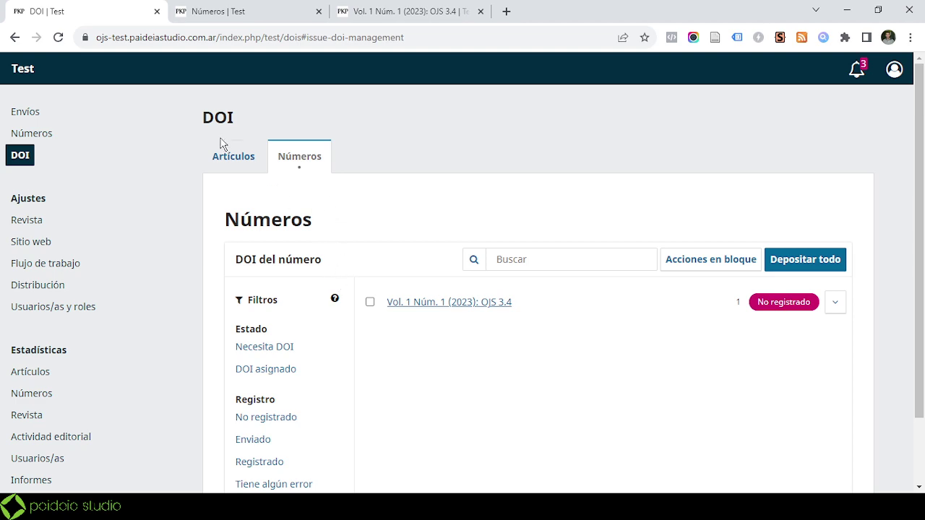
left_click(222, 163)
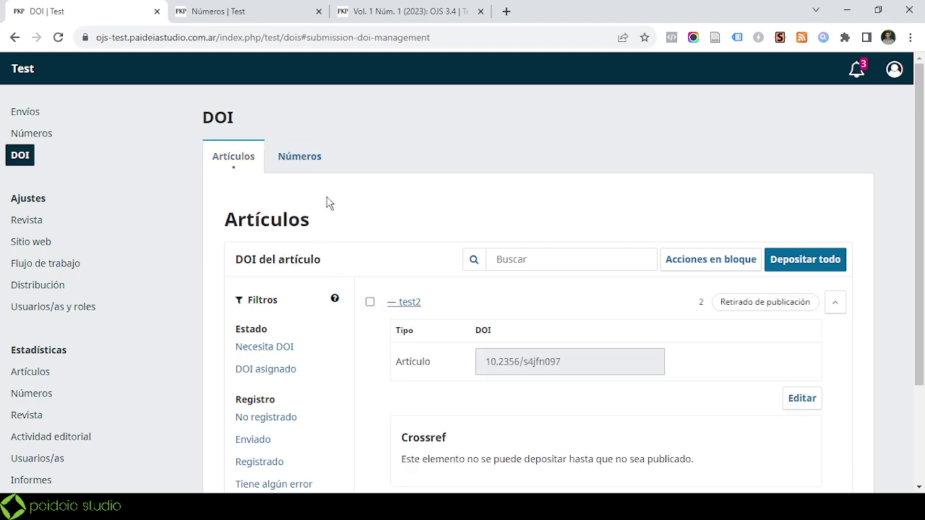
- Select the test2 article and review its available bulk DOI actions, including the deposit option, without running any
left_click(370, 303)
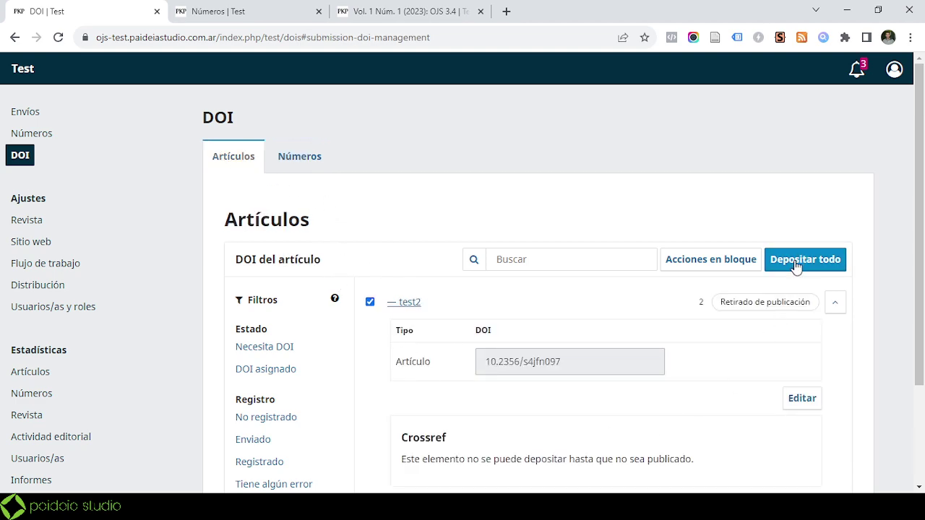
left_click(737, 267)
scroll(701, 332, "down", 2)
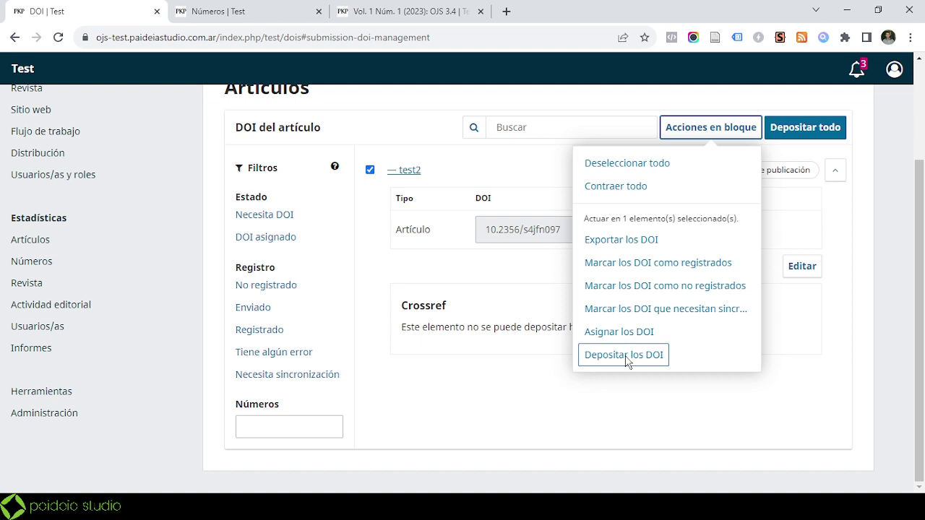
left_click(694, 433)
scroll(723, 376, "up", 2)
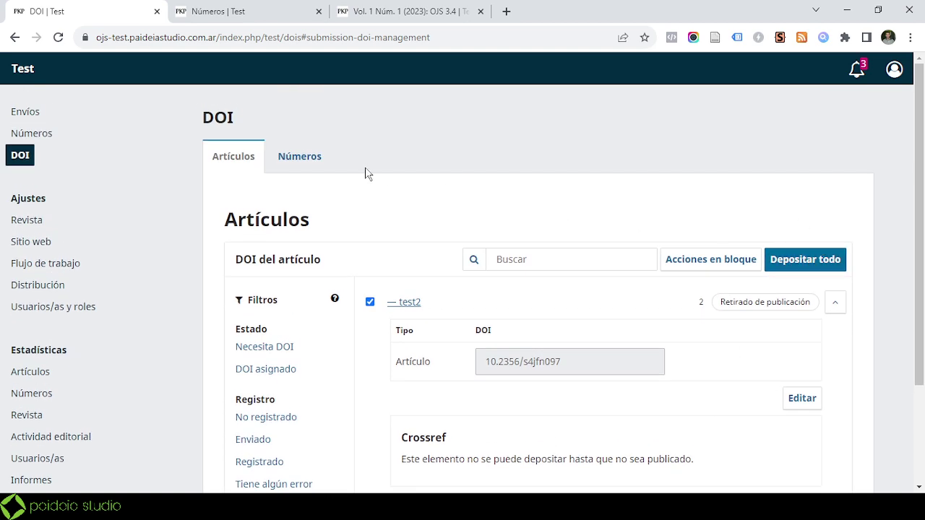
- Deposit the DOI of the issue Vol. 1 Núm. 1 (2023): OJS 3.4 with Crossref and confirm the submission
left_click(288, 159)
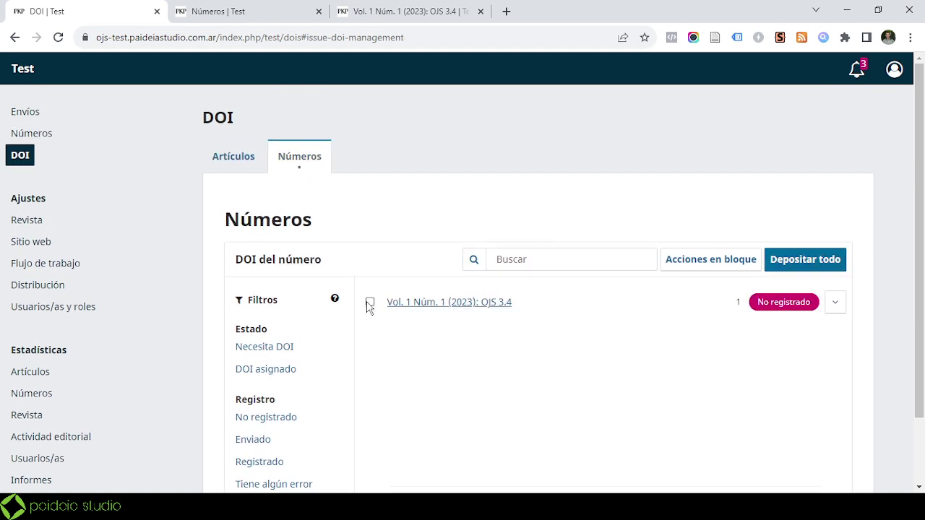
left_click(840, 310)
scroll(846, 316, "down", 2)
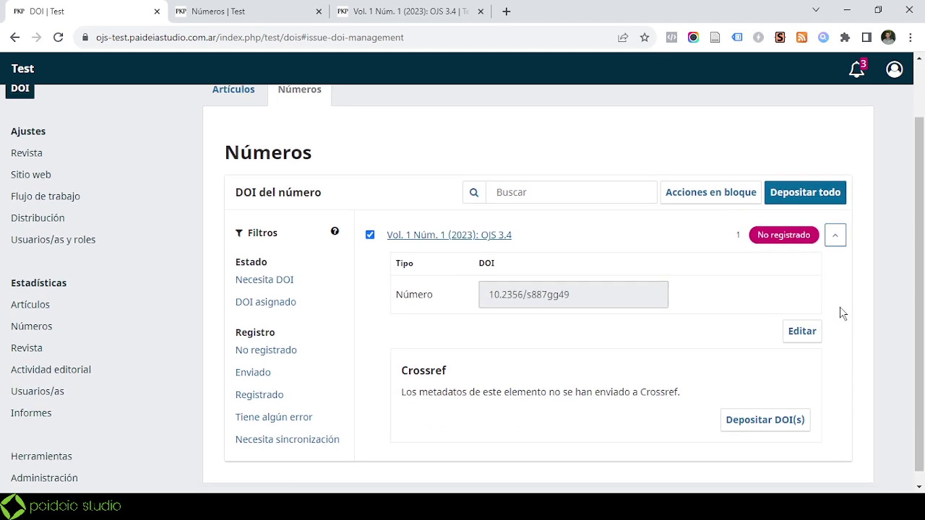
left_click(766, 419)
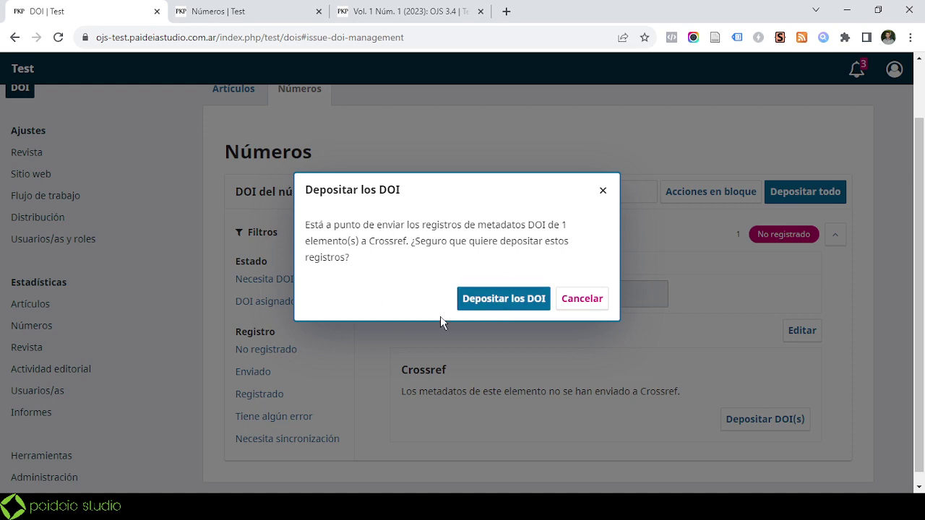
left_click(483, 303)
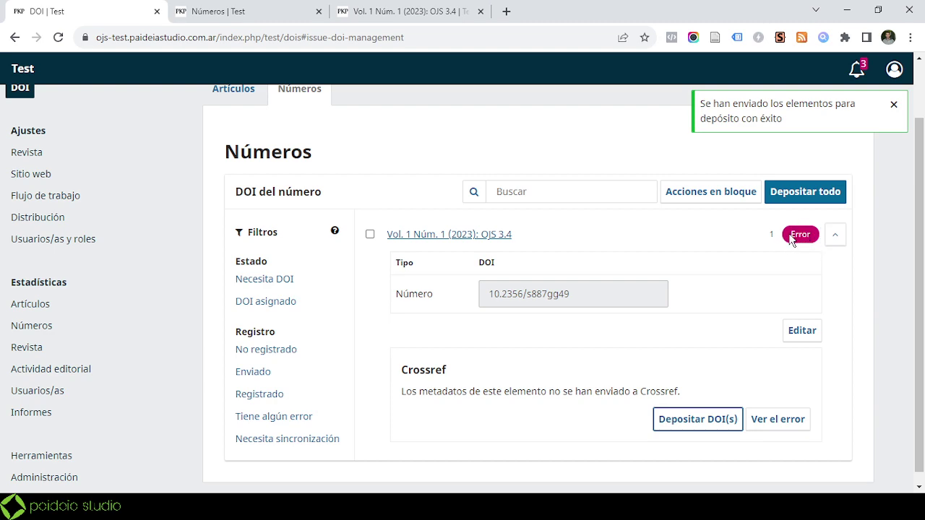
- Read the registration error message that Crossref returned for the issue's DOI deposit, and close it
left_click(794, 235)
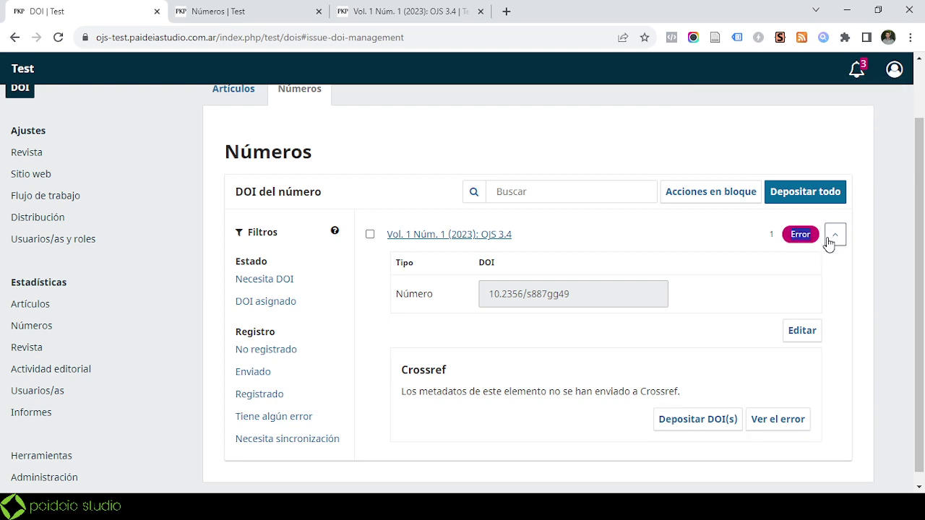
left_click(763, 425)
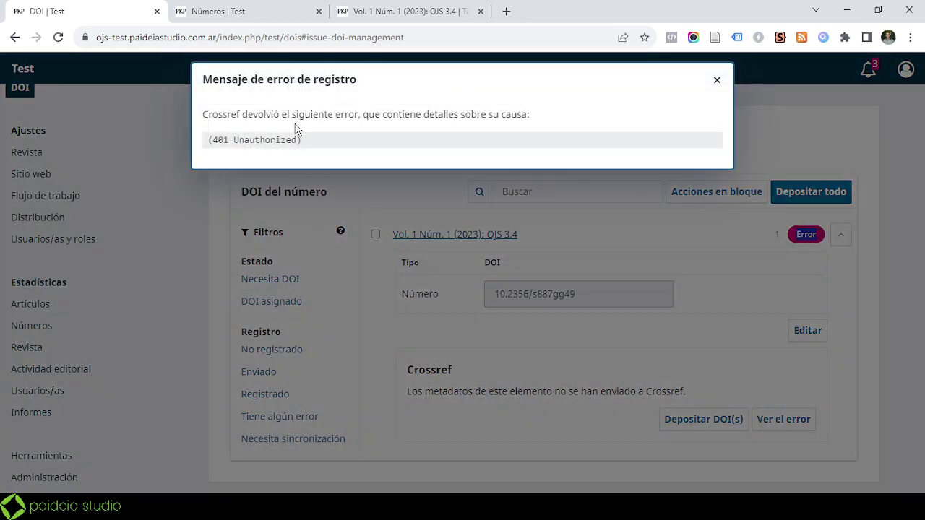
left_click_drag(309, 140, 209, 150)
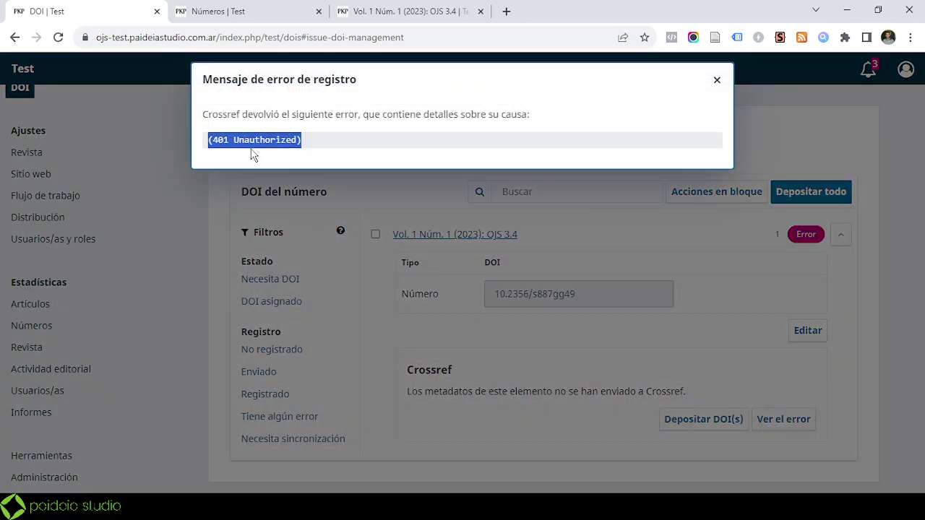
left_click(717, 81)
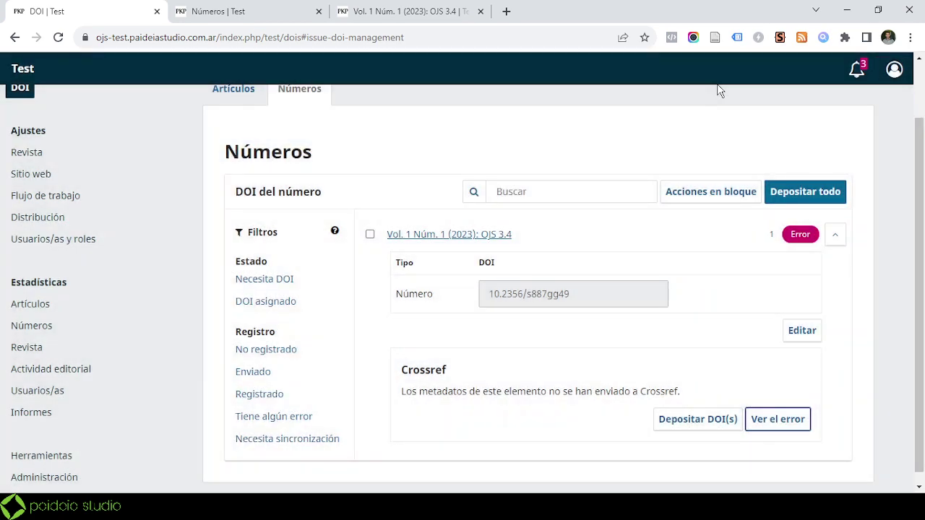
- Test the DOI link on the public OJS 3.4 issue page, return to that page and highlight its web address
left_click(315, 10)
left_click(409, 14)
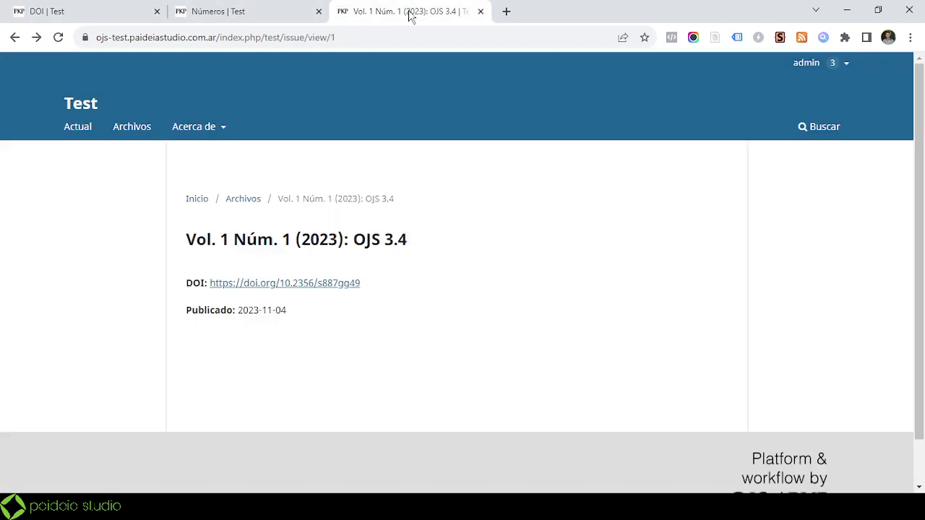
left_click(303, 284)
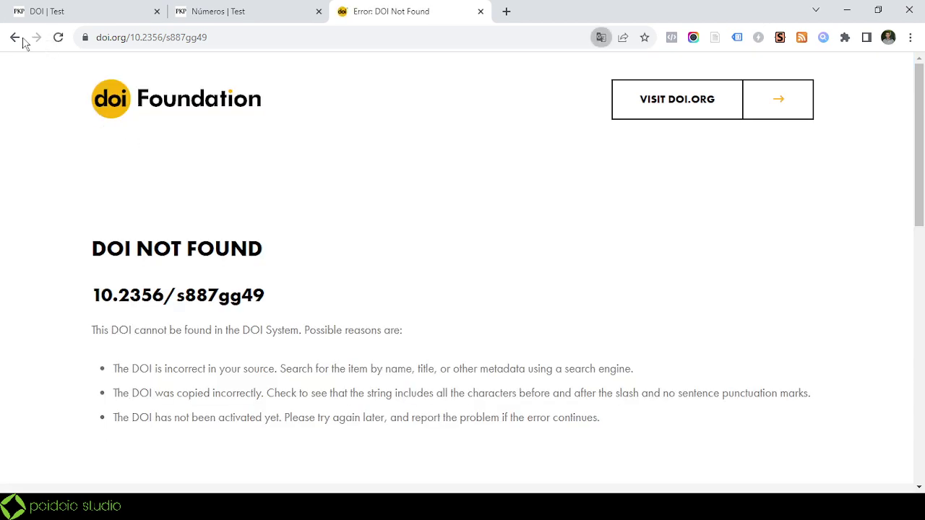
left_click(14, 38)
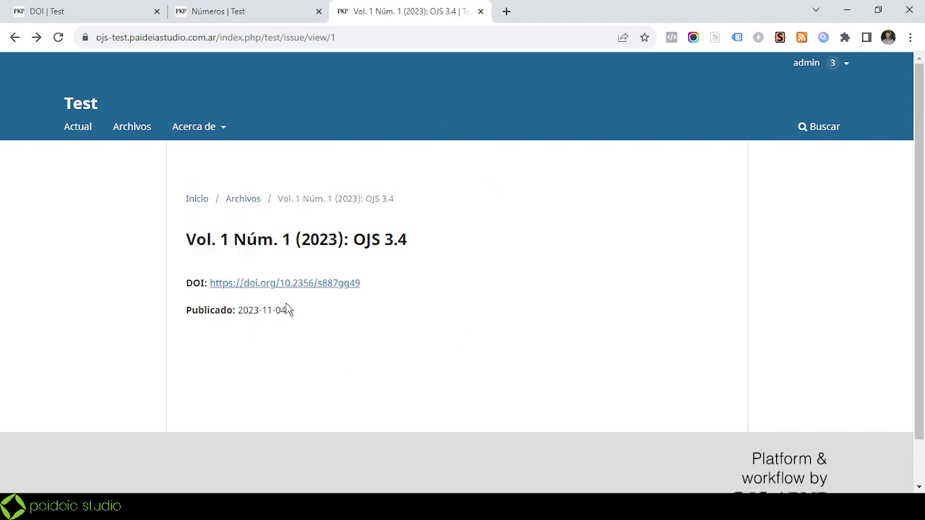
left_click_drag(335, 37, 84, 55)
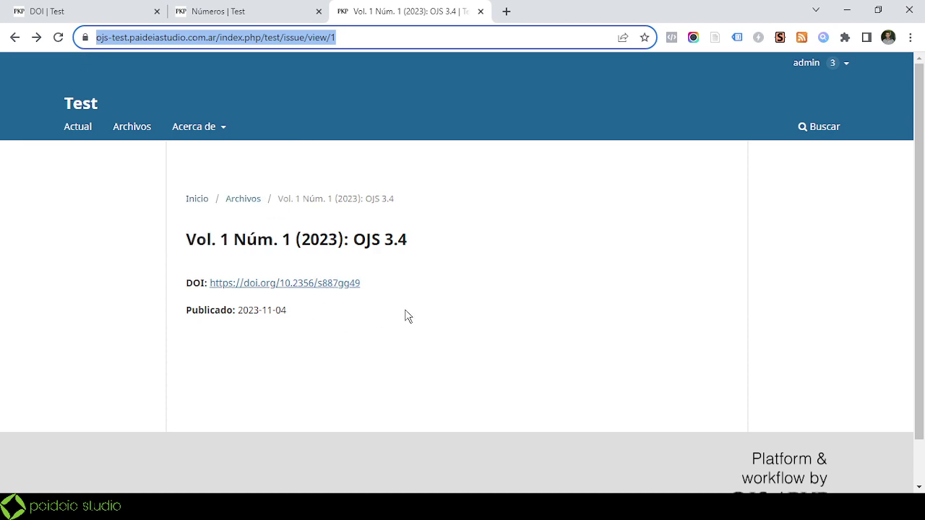
- Reopen the issue's Crossref error details in DOI management and close them after reading
left_click(99, 16)
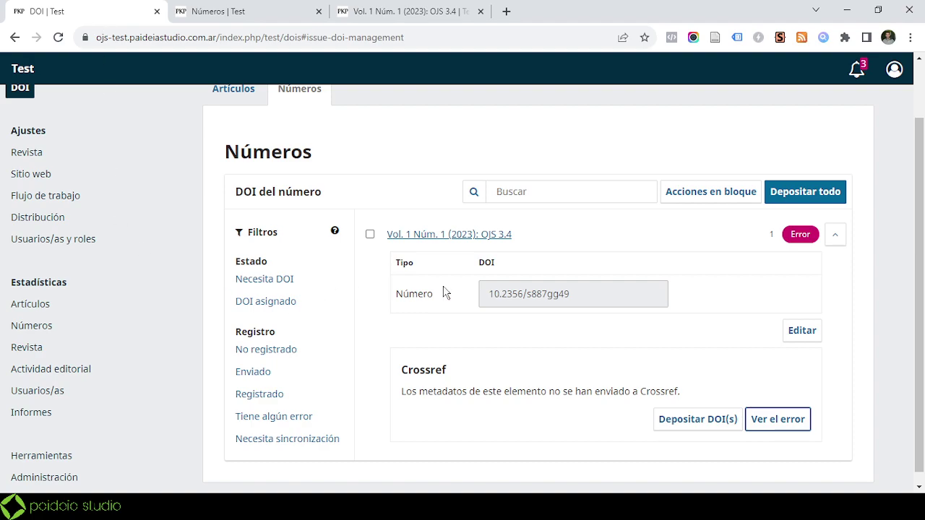
left_click(786, 424)
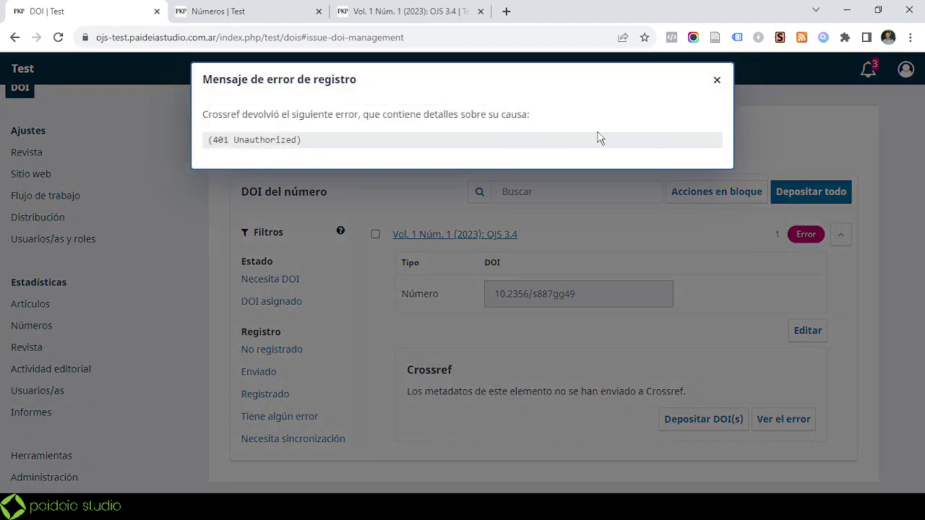
left_click(718, 83)
- Schedule the Crossref deposit of all pending DOIs from the article DOI list and confirm it
scroll(373, 300, "up", 1)
left_click(235, 168)
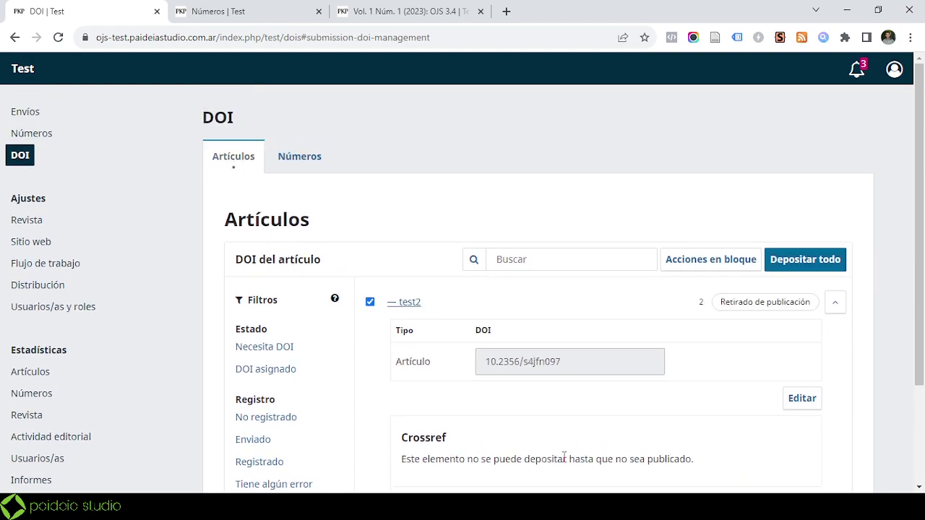
left_click(828, 261)
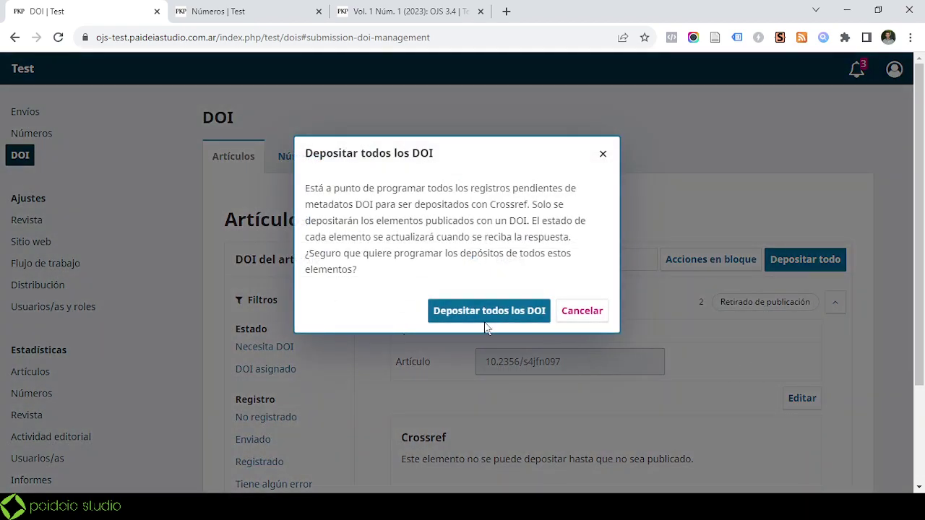
left_click(486, 316)
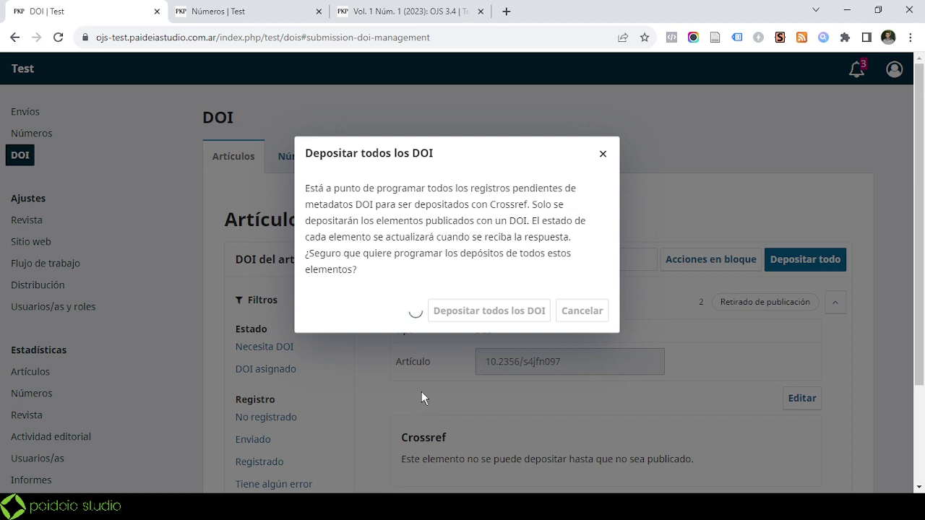